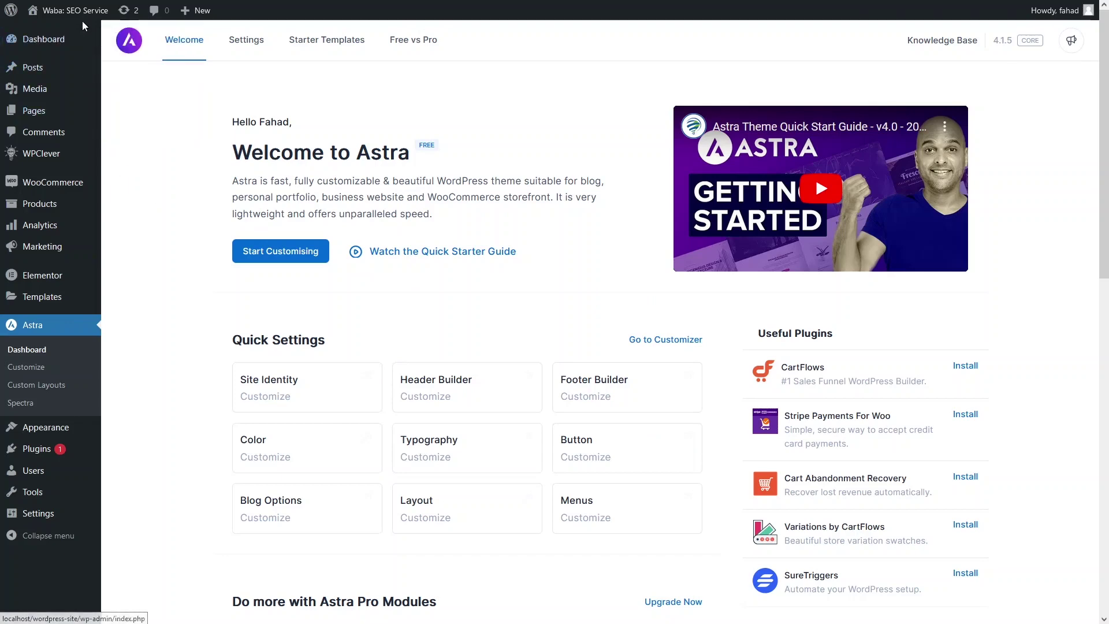
Step: Open the live site from the admin bar's site-name menu to view the Shop page
{"action": "mouse_move", "coordinate": [76, 16]}
{"action": "left_click", "coordinate": [67, 35]}
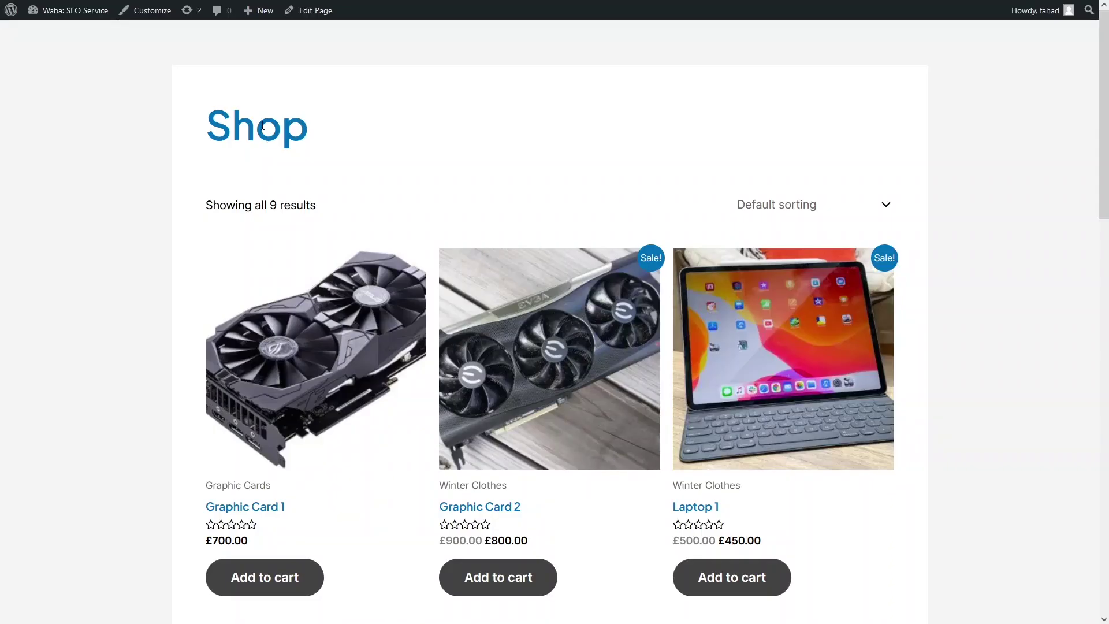
{"action": "scroll", "coordinate": [263, 126], "scroll_direction": "down", "scroll_amount": 12}
{"action": "scroll", "coordinate": [262, 129], "scroll_direction": "down", "scroll_amount": 4}
{"action": "scroll", "coordinate": [263, 128], "scroll_direction": "up", "scroll_amount": 13}
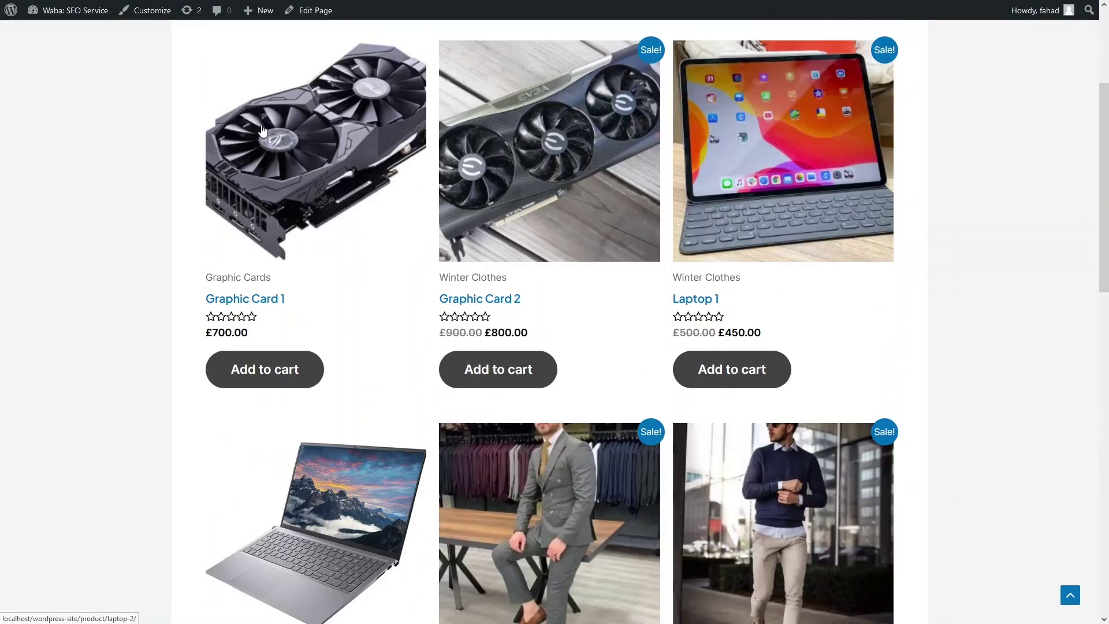
{"action": "scroll", "coordinate": [263, 130], "scroll_direction": "up", "scroll_amount": 3}
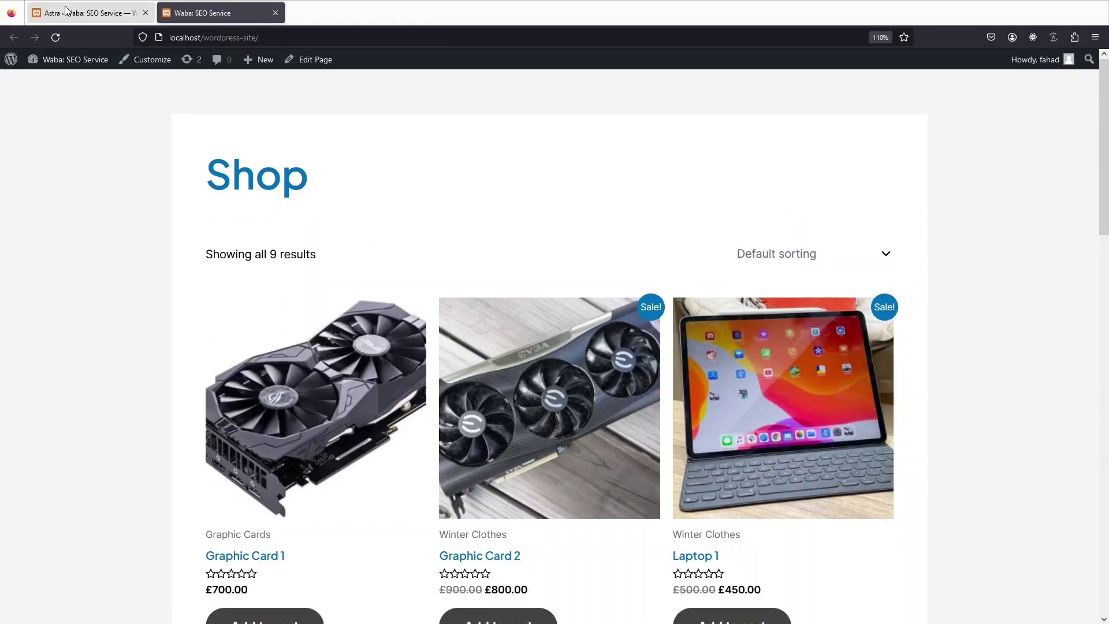
{"action": "left_click", "coordinate": [65, 11]}
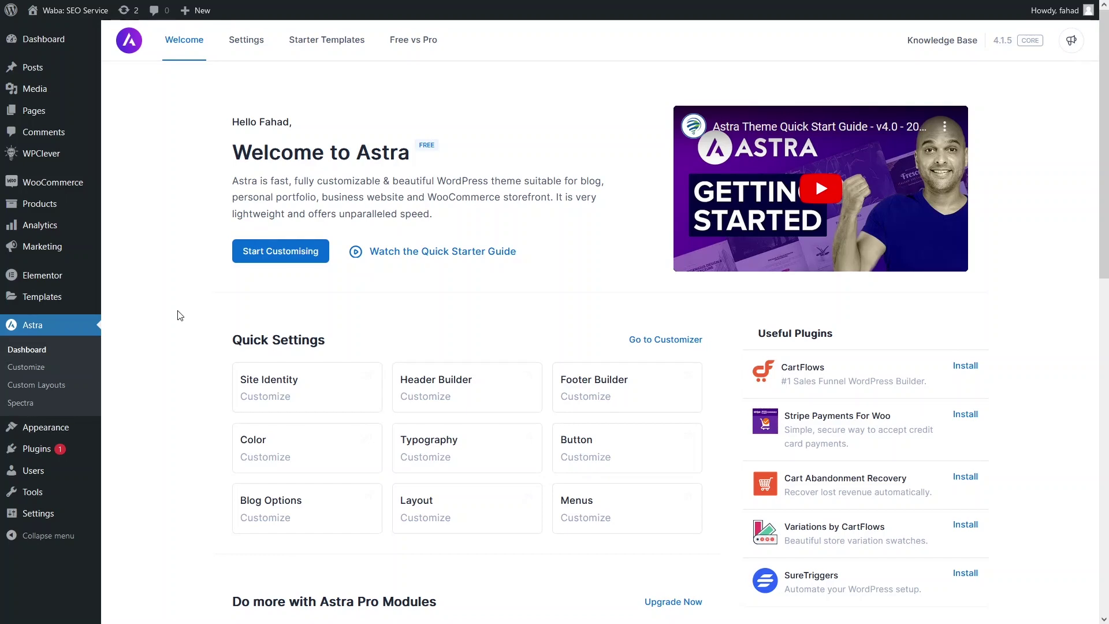
{"action": "left_click", "coordinate": [258, 263]}
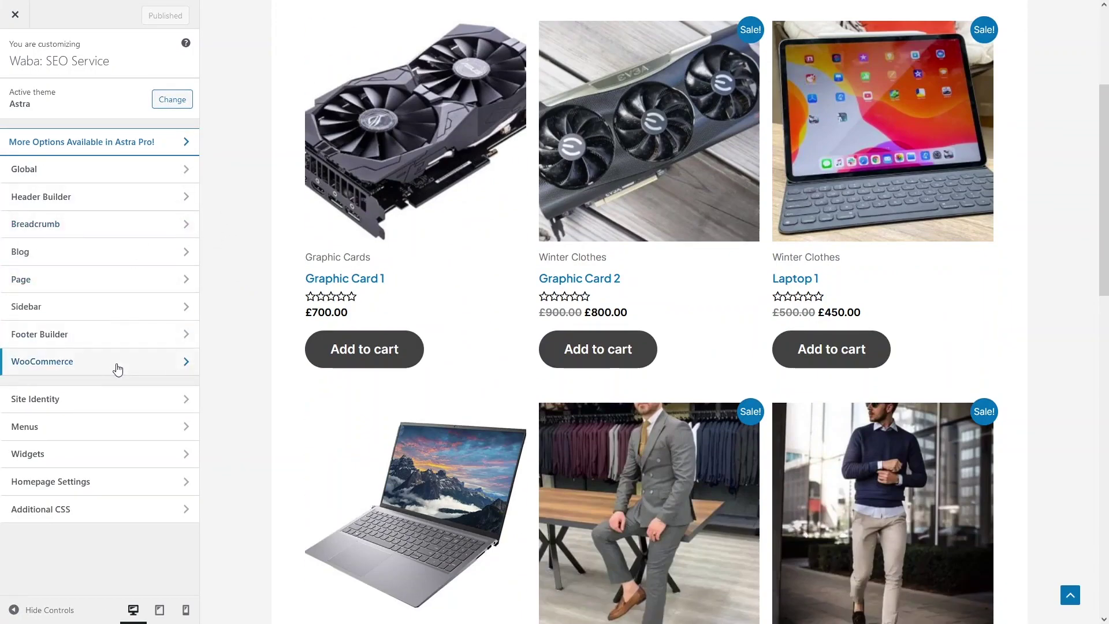
Step: Set WooCommerce > General sidebar layout to Right Sidebar, publish, and close the Customizer
{"action": "left_click", "coordinate": [117, 370]}
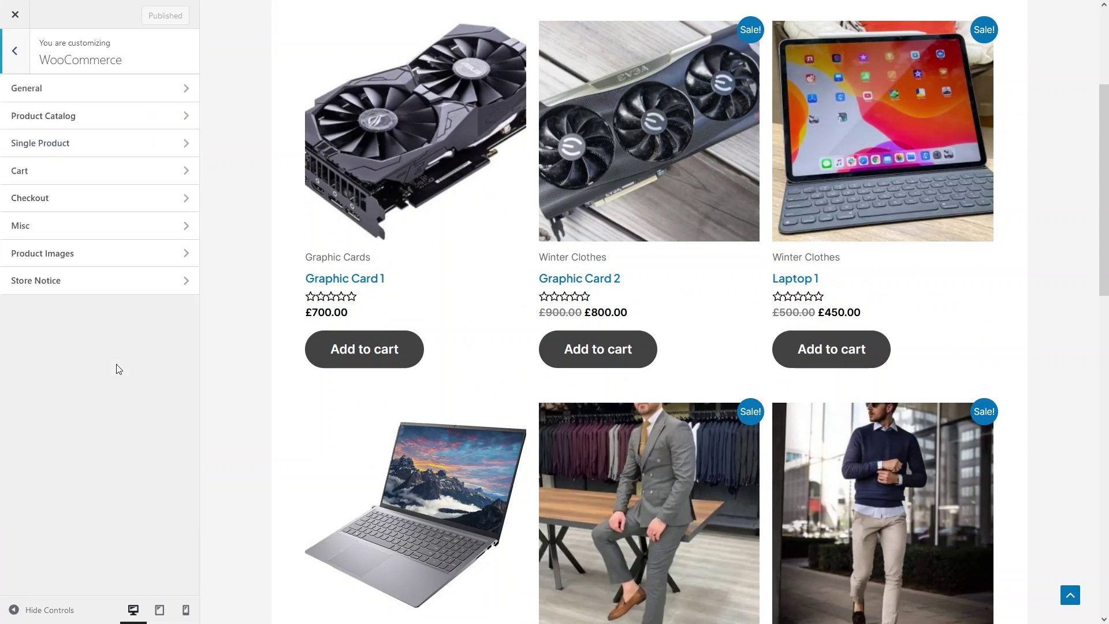
{"action": "left_click", "coordinate": [81, 101]}
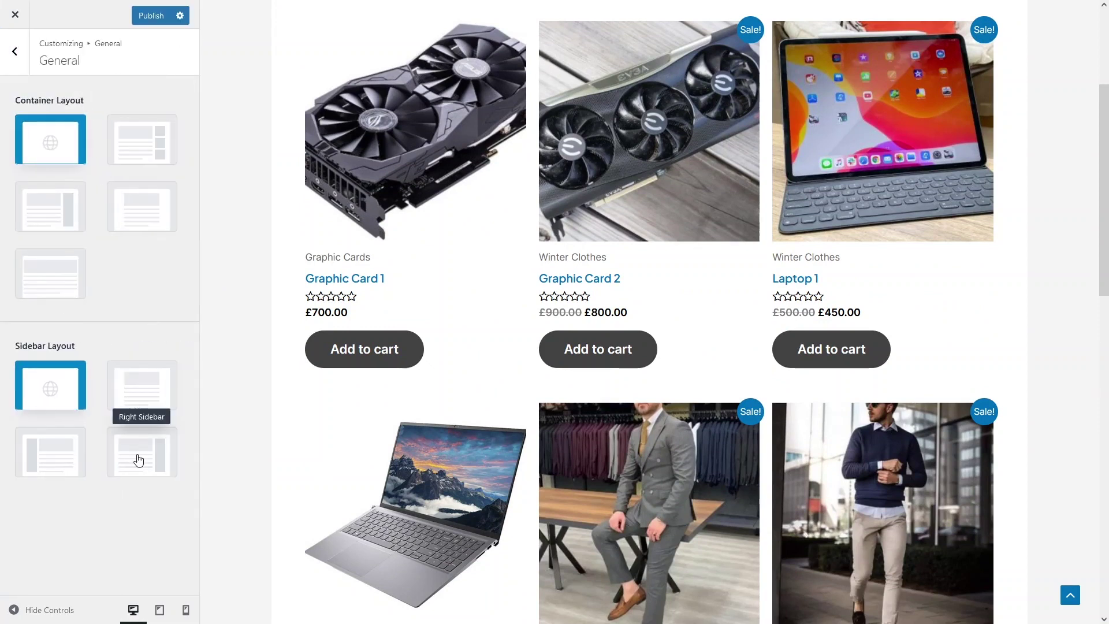
{"action": "left_click", "coordinate": [139, 459]}
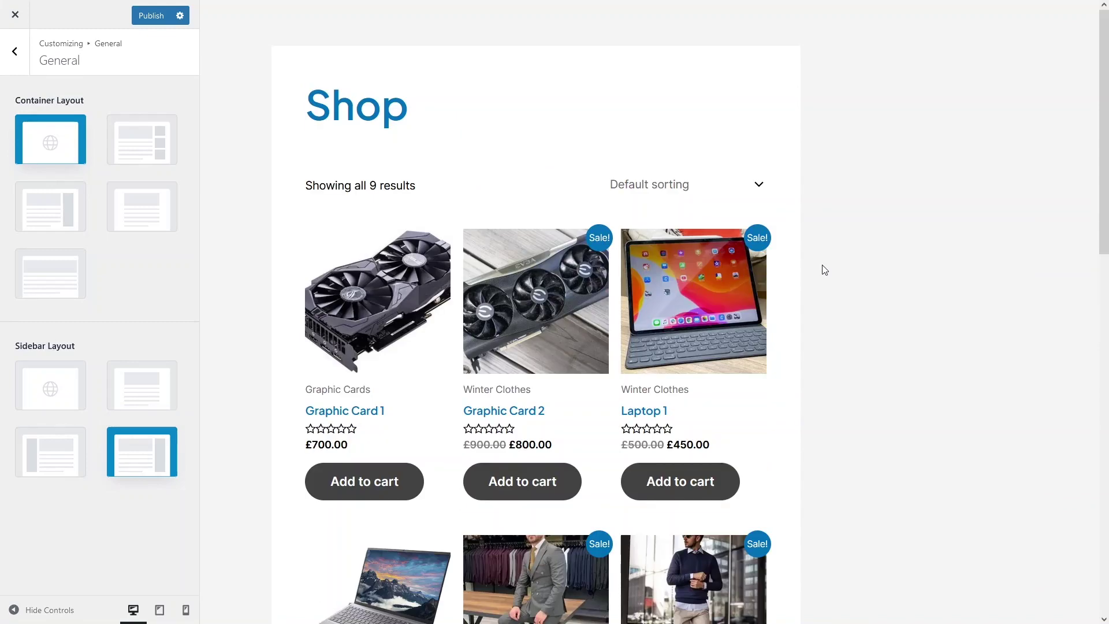
{"action": "left_click", "coordinate": [149, 21]}
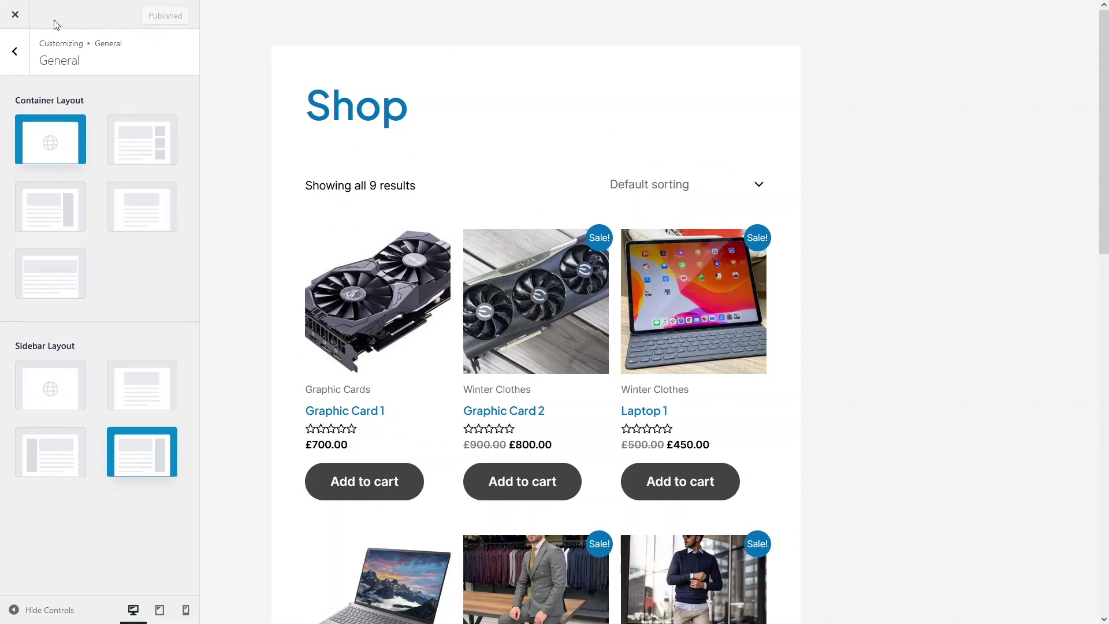
{"action": "left_click", "coordinate": [16, 16]}
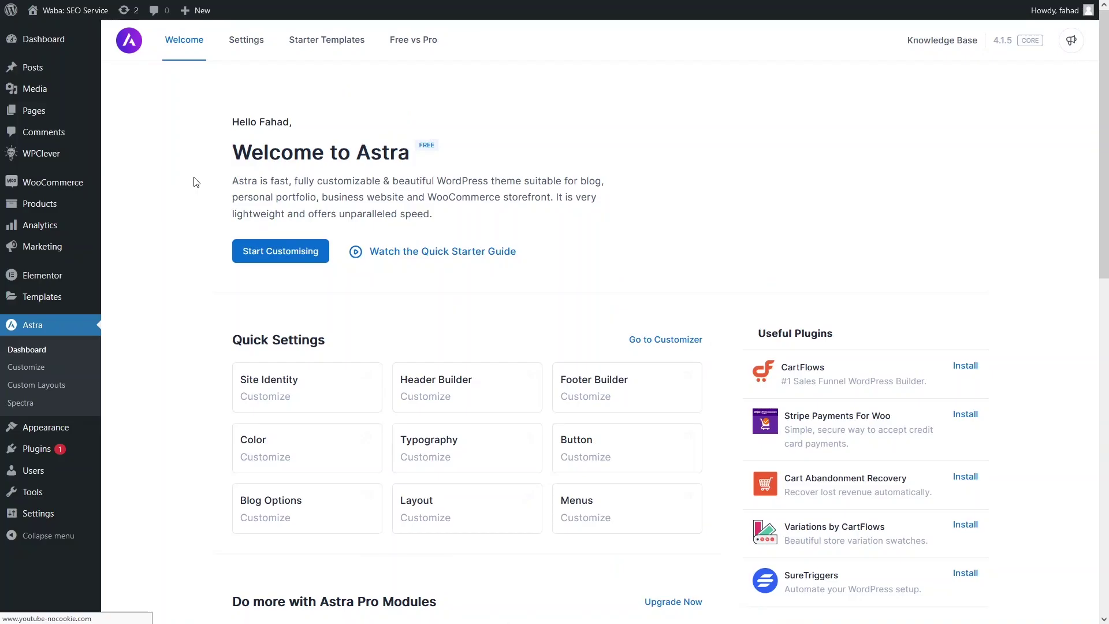
Step: Search 'Product filter' in Add Plugins, then install and activate Product Filter by WBW
{"action": "mouse_move", "coordinate": [43, 453]}
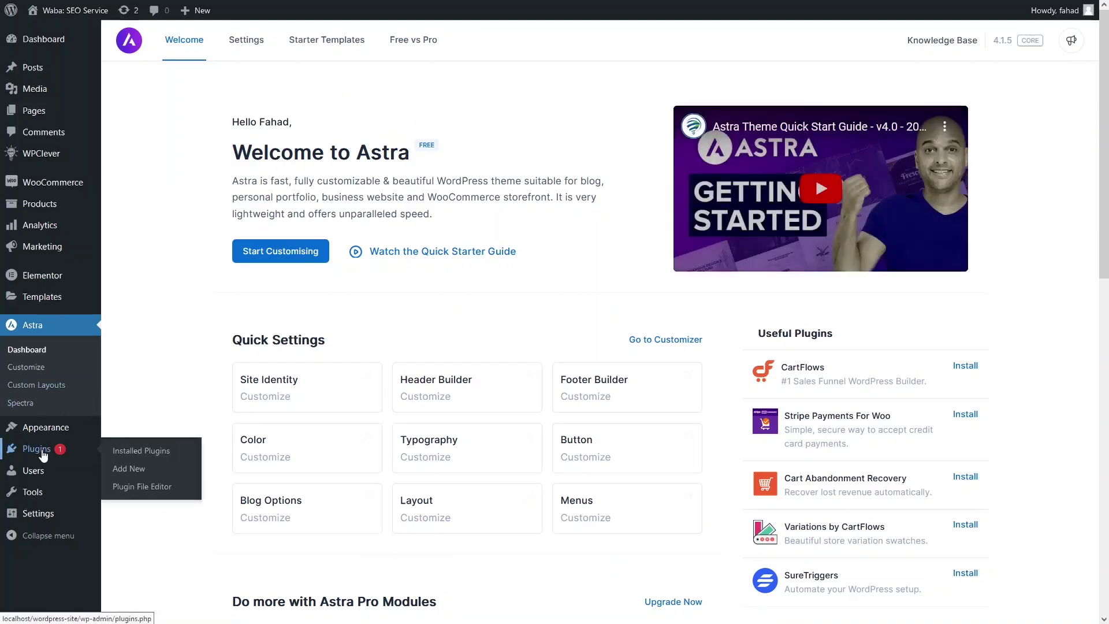
{"action": "left_click", "coordinate": [147, 474]}
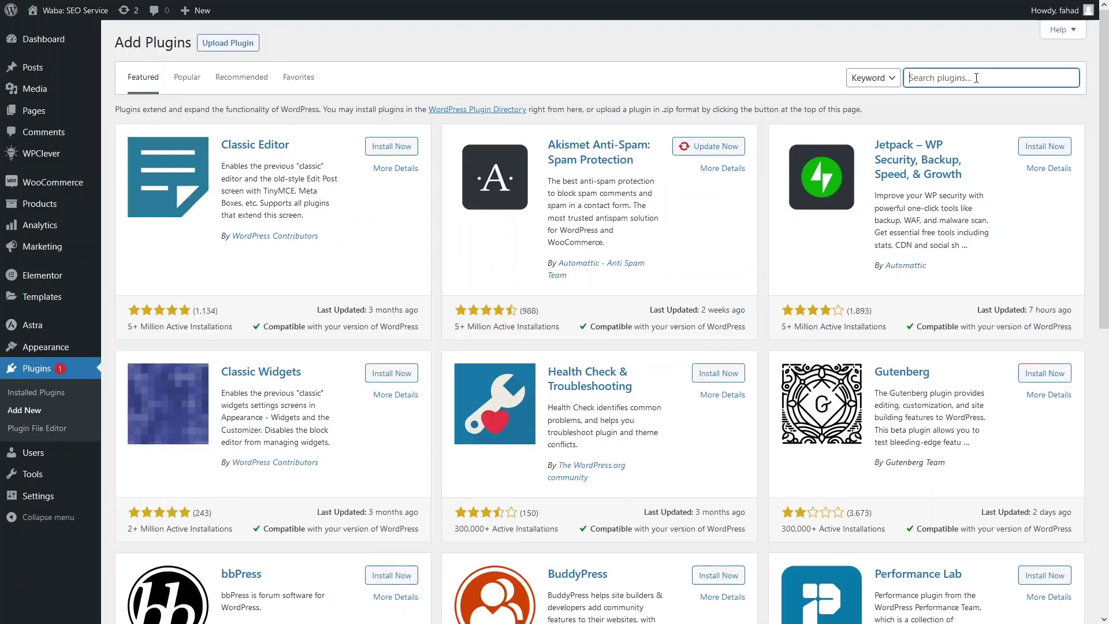
{"action": "type", "text": "pro"}
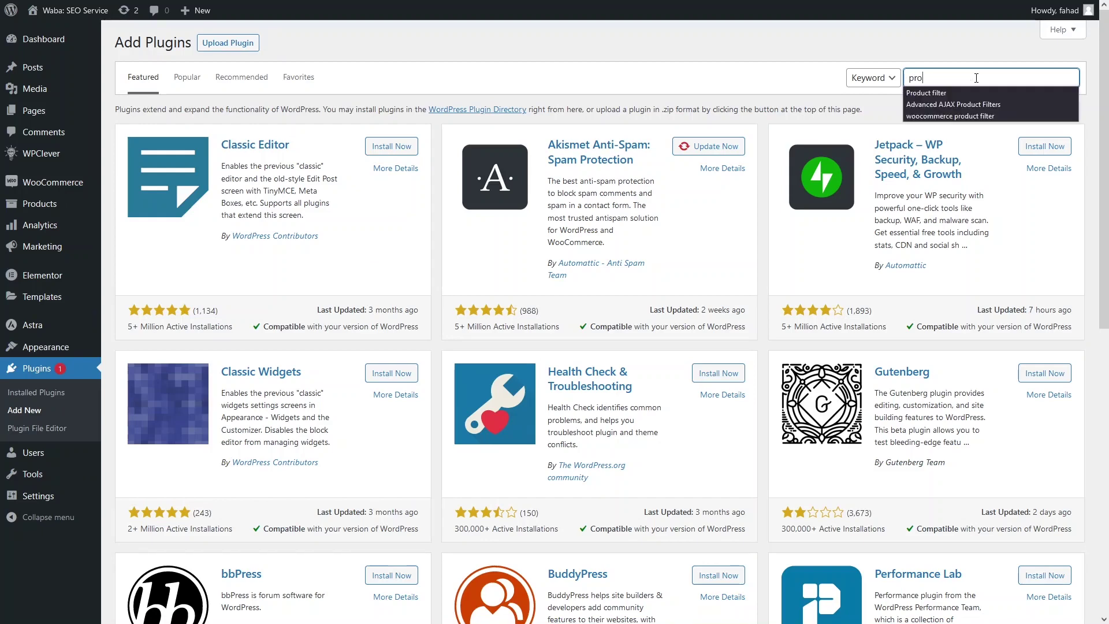
{"action": "key", "text": "Down"}
{"action": "key", "text": "Return"}
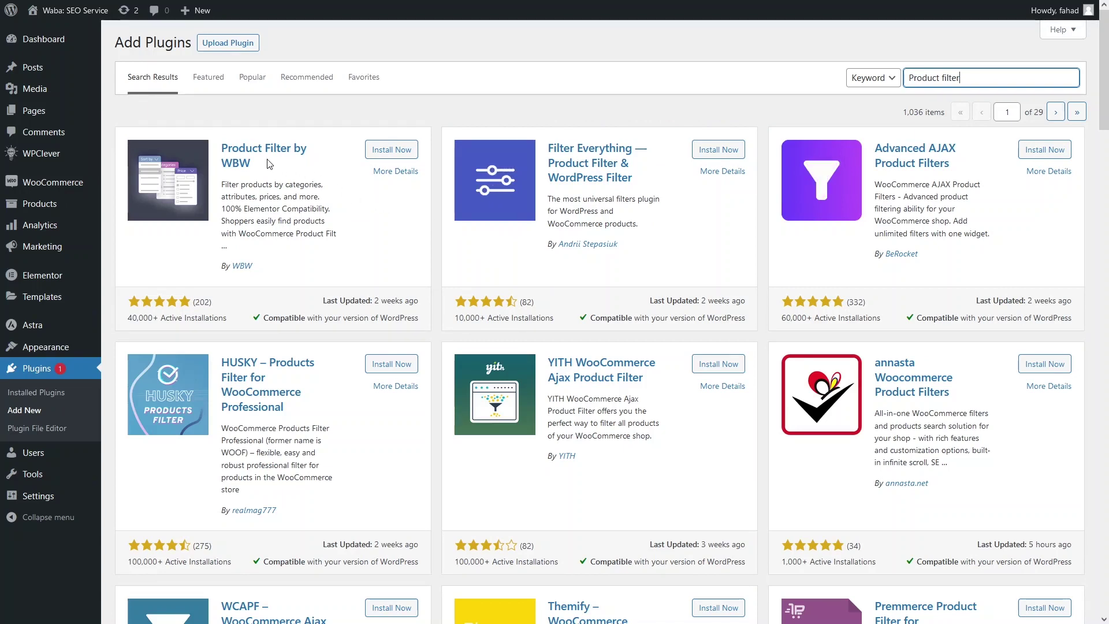
{"action": "left_click", "coordinate": [373, 152]}
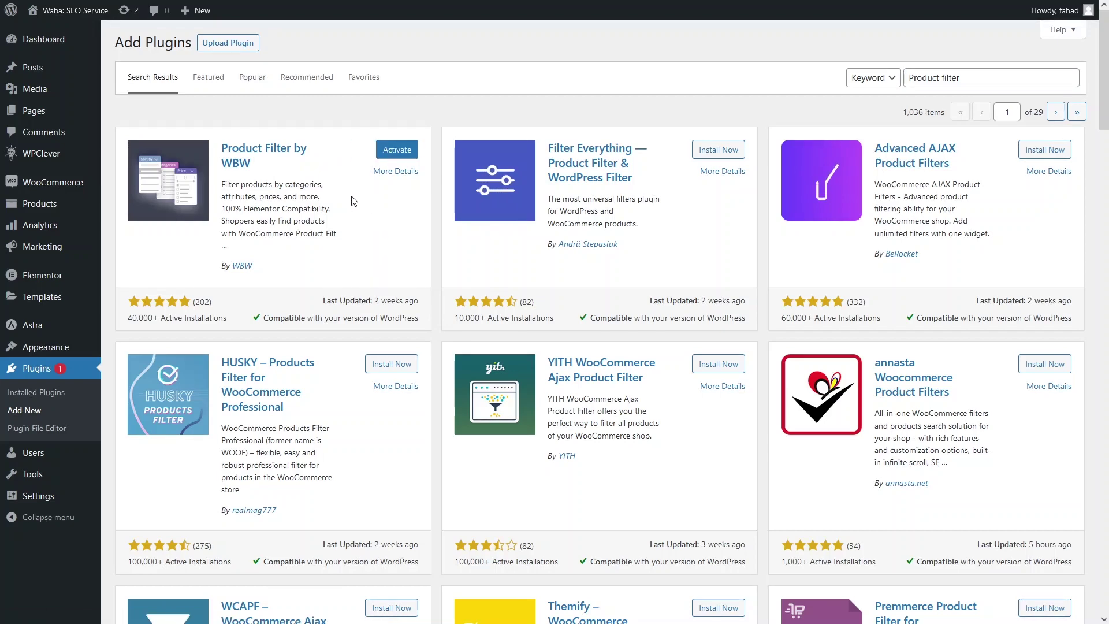
{"action": "left_click", "coordinate": [387, 157]}
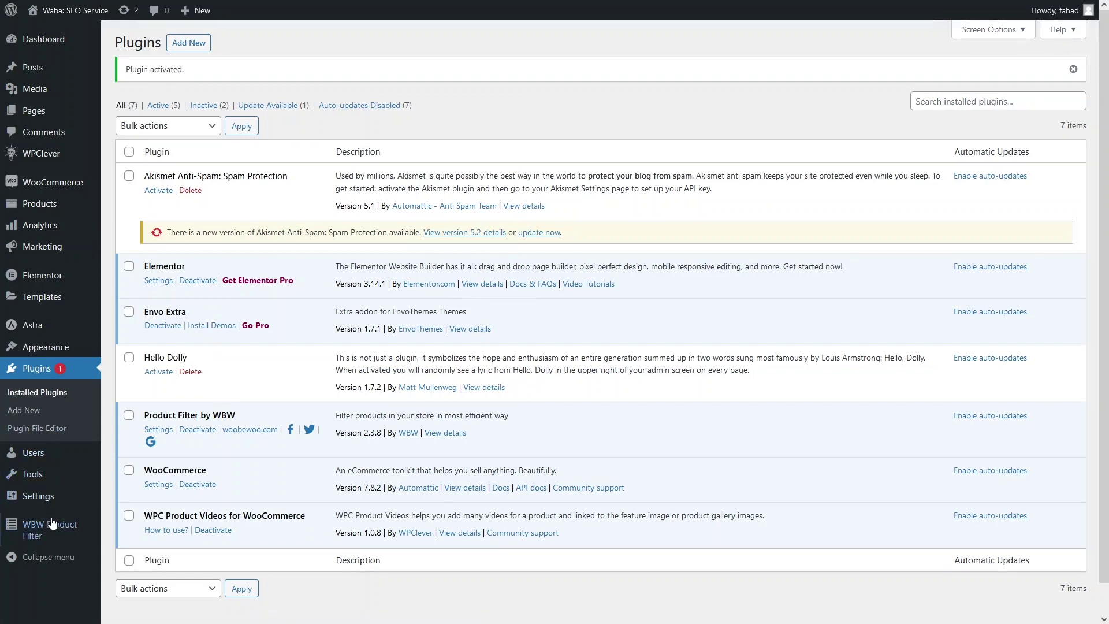
{"action": "mouse_move", "coordinate": [52, 537]}
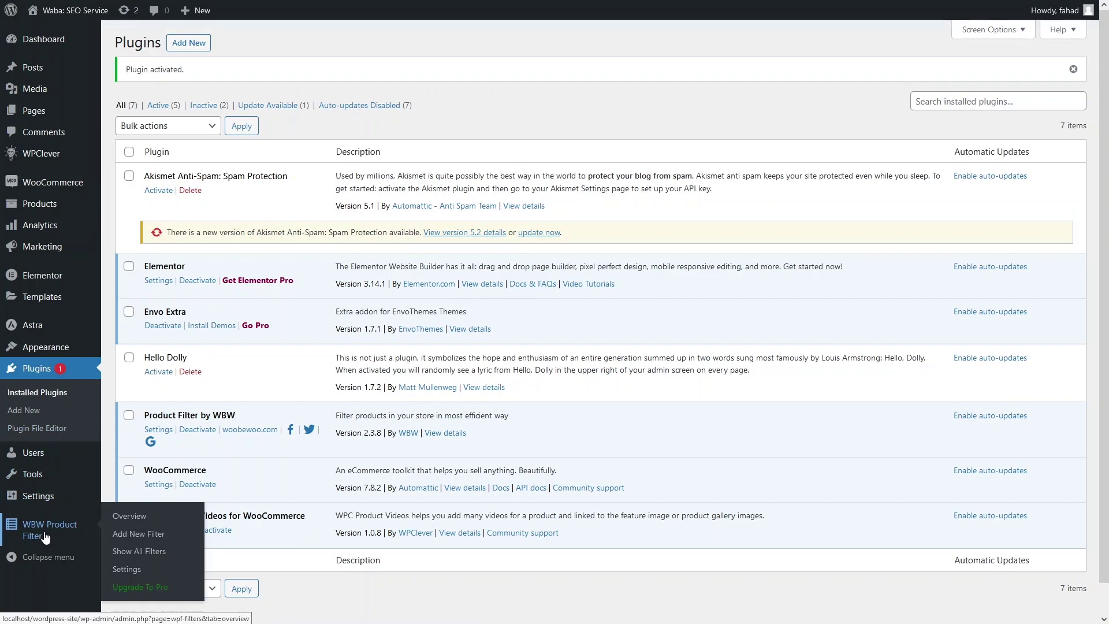
Step: Delete the existing 'First' filter from the WBW product filters list
{"action": "left_click", "coordinate": [131, 541]}
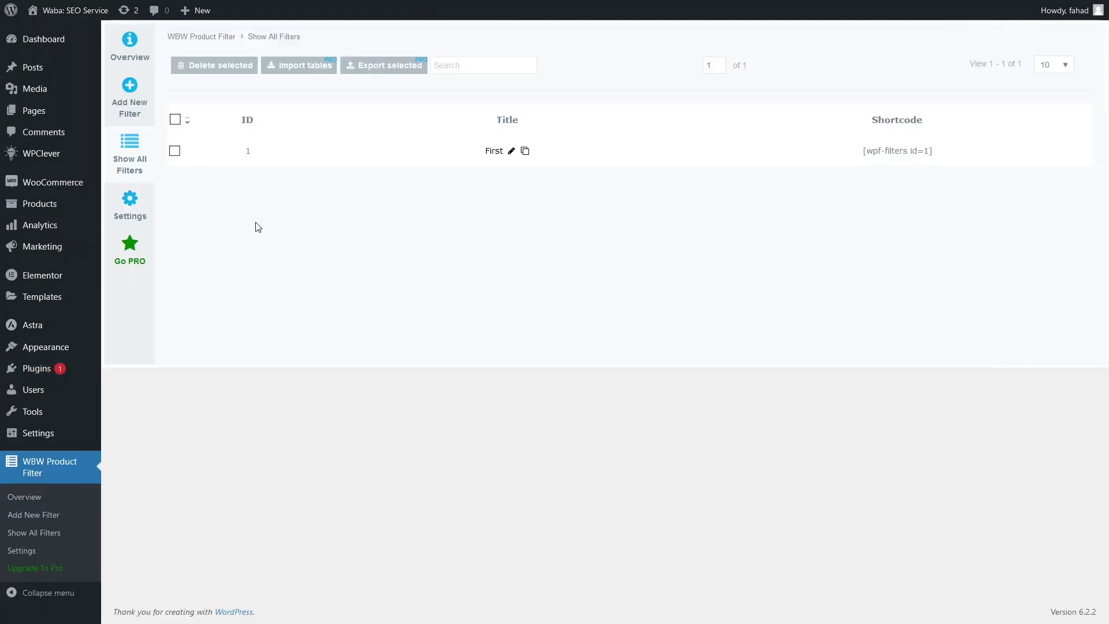
{"action": "left_click", "coordinate": [175, 151]}
{"action": "left_click", "coordinate": [202, 65]}
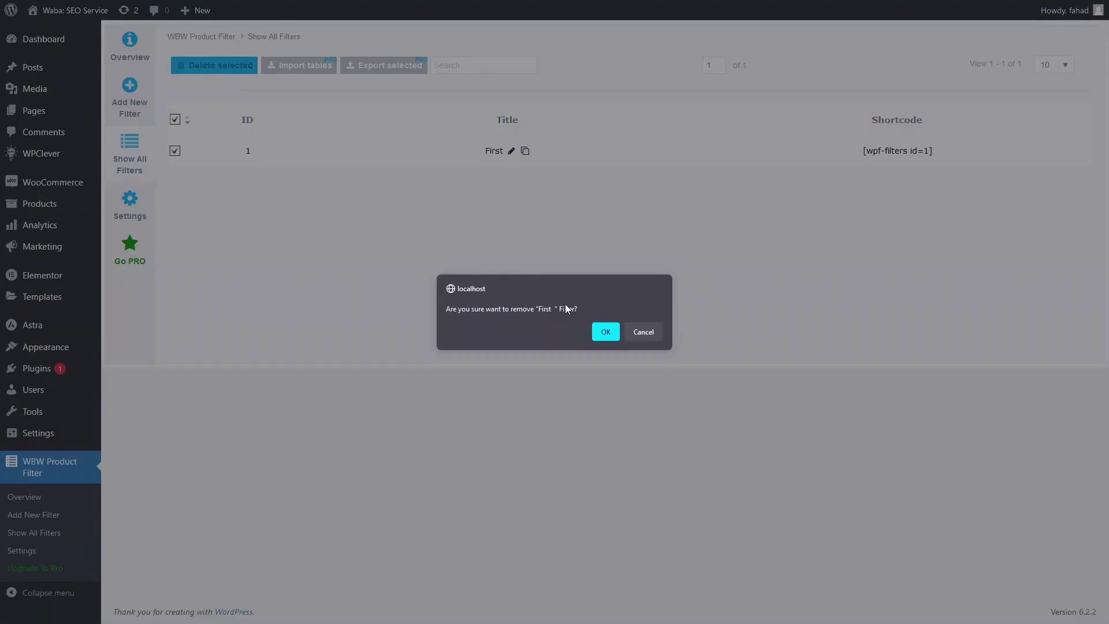
{"action": "left_click", "coordinate": [605, 332]}
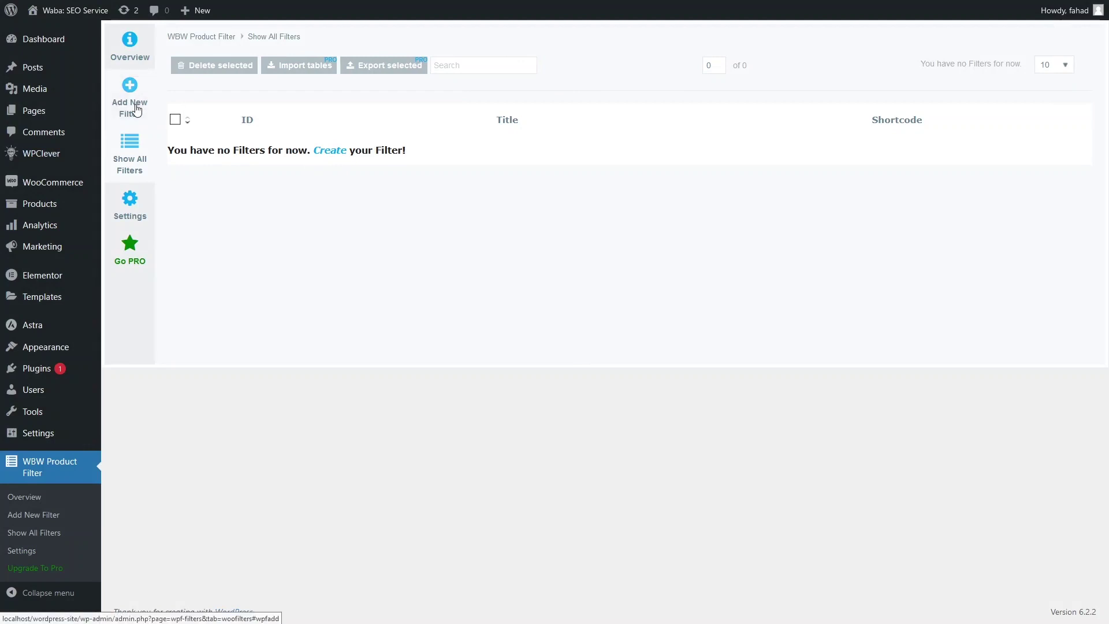
Step: Create and save a new filter named 'Product Filter' and add a Price filter
{"action": "left_click", "coordinate": [136, 109]}
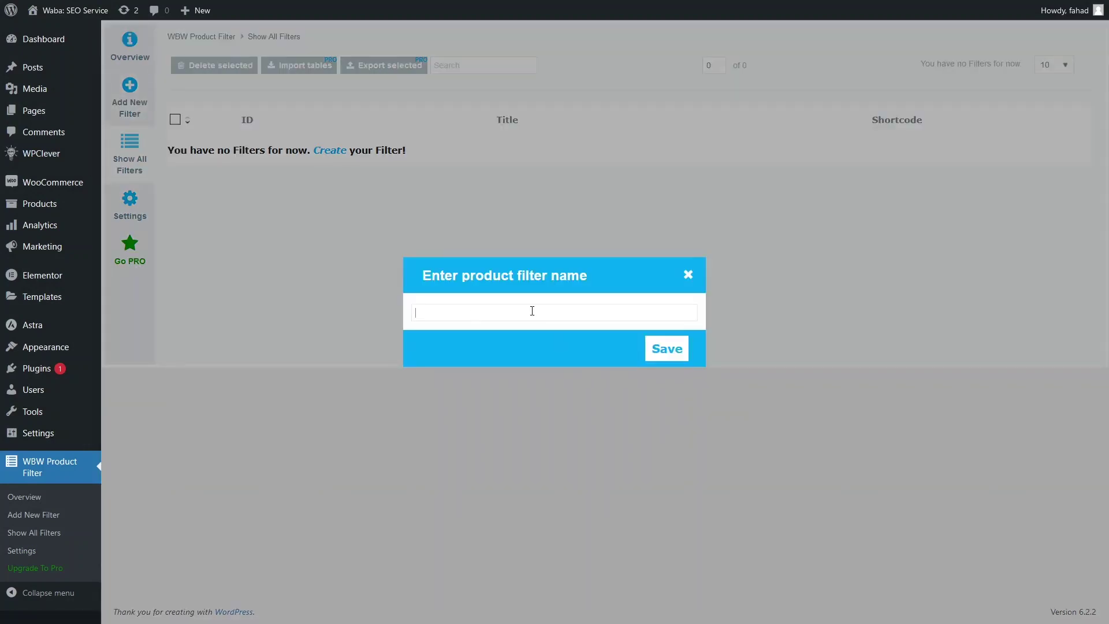
{"action": "type", "text": "Product Filter"}
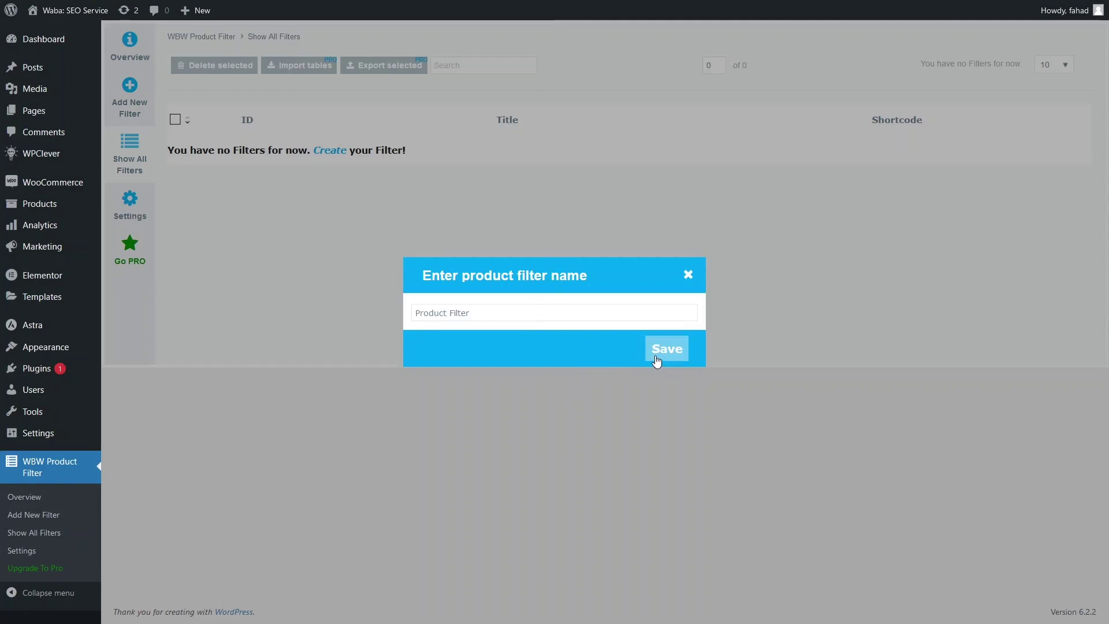
{"action": "left_click", "coordinate": [657, 358]}
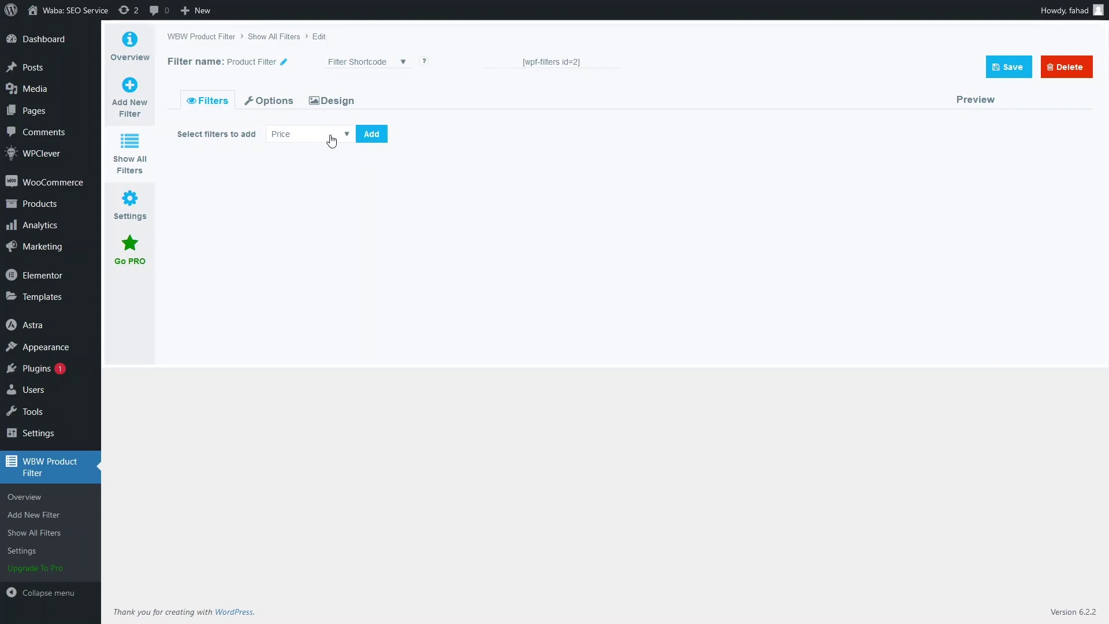
{"action": "left_click", "coordinate": [375, 135]}
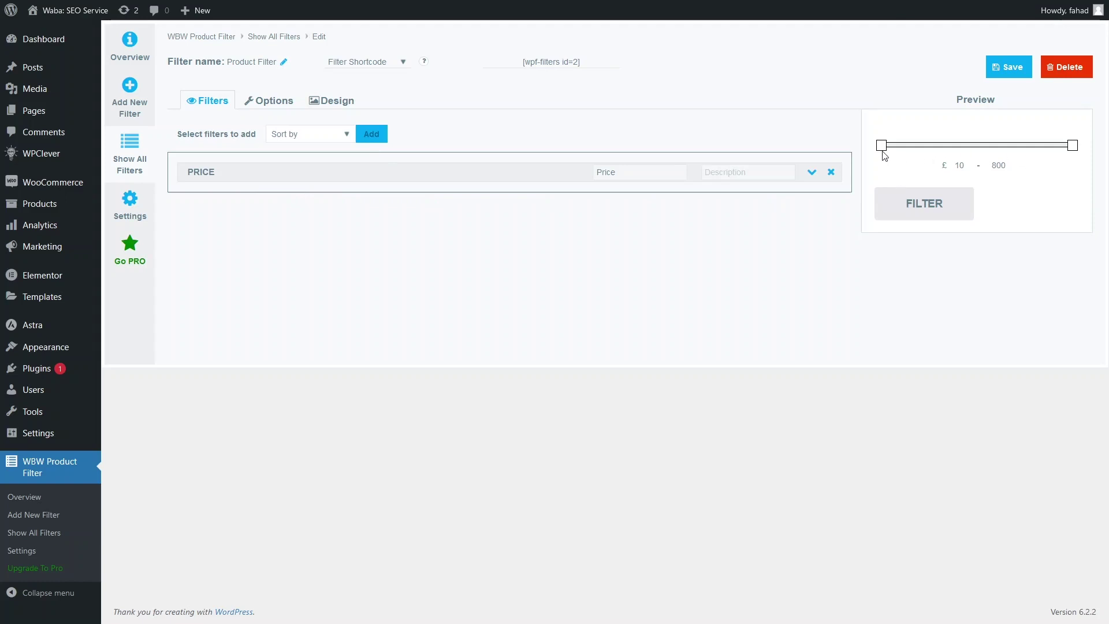
Step: Add Product categories, Sort by and Featured filters to the Product Filter
{"action": "left_click", "coordinate": [340, 139]}
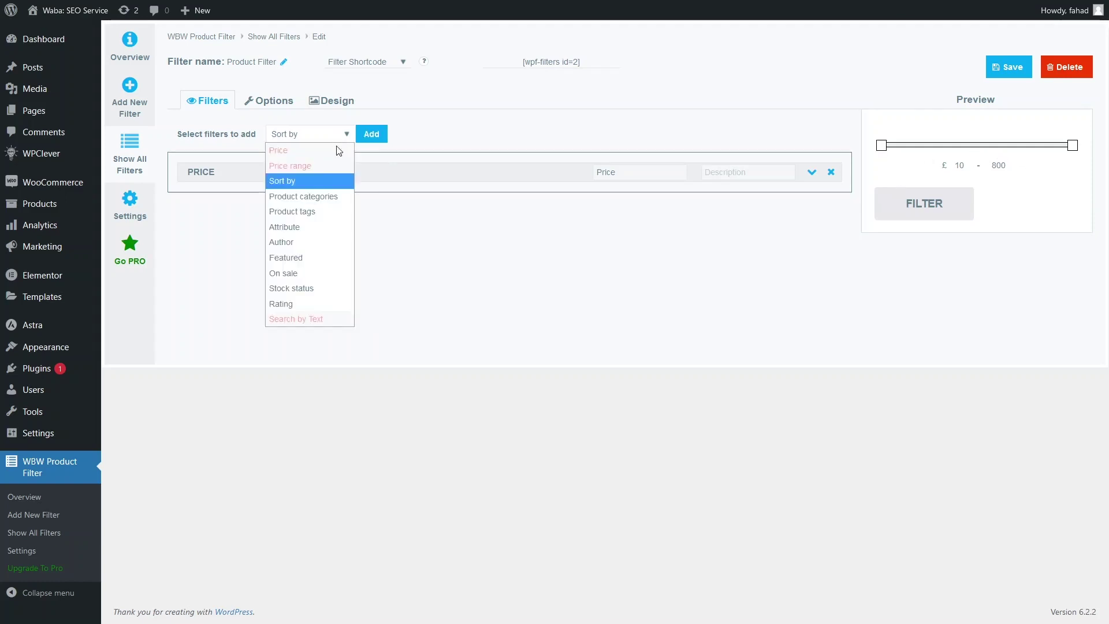
{"action": "left_click", "coordinate": [326, 195]}
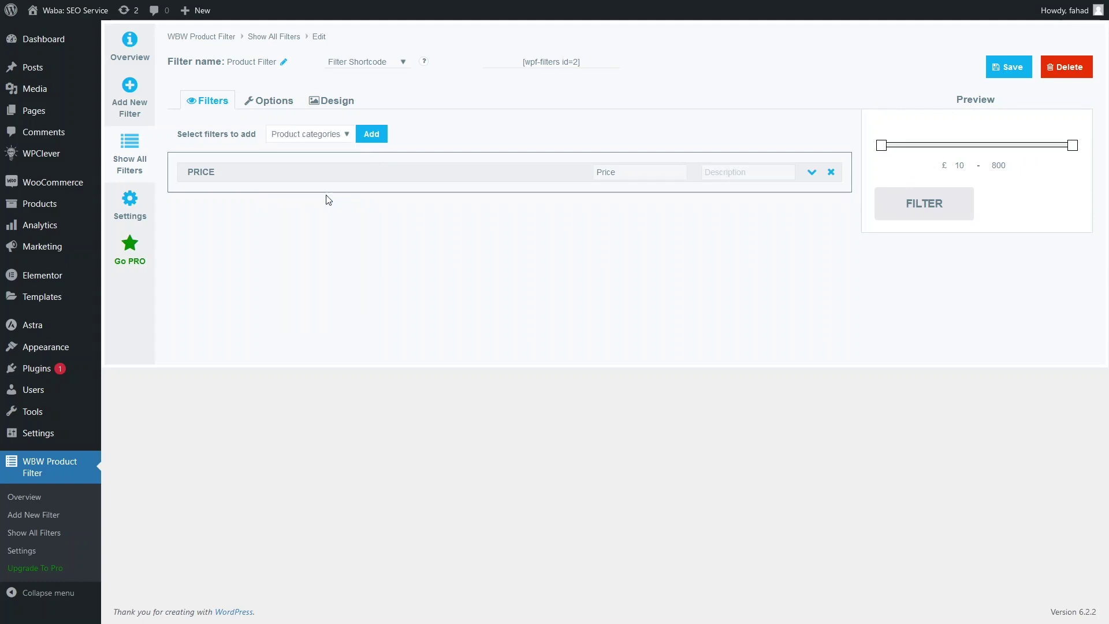
{"action": "left_click", "coordinate": [371, 135]}
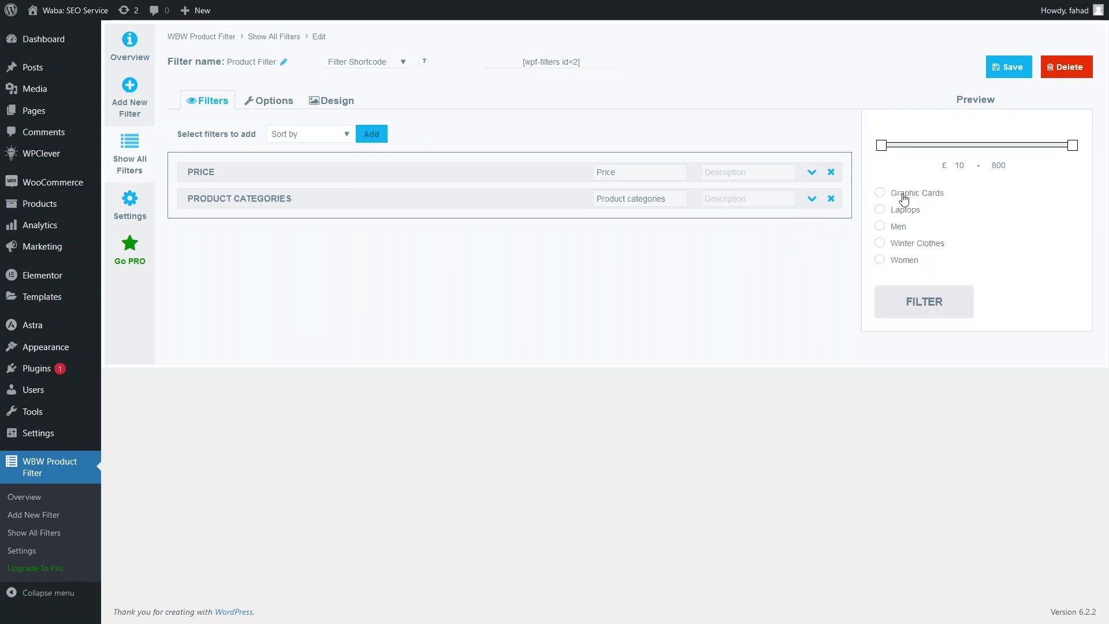
{"action": "left_click", "coordinate": [323, 134]}
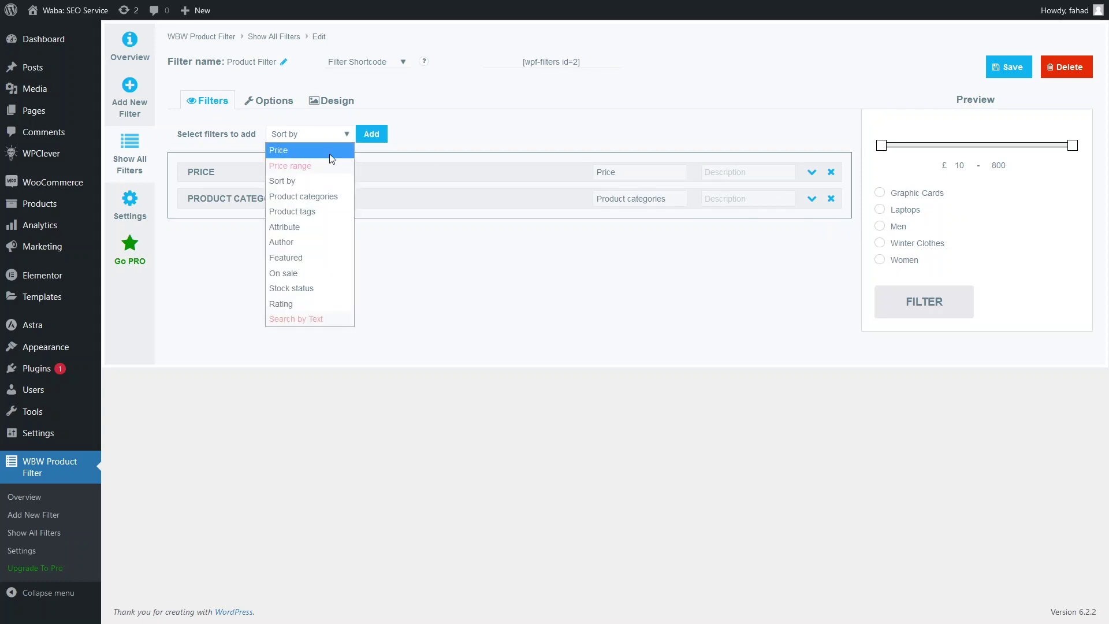
{"action": "left_click", "coordinate": [296, 182]}
{"action": "left_click", "coordinate": [365, 139]}
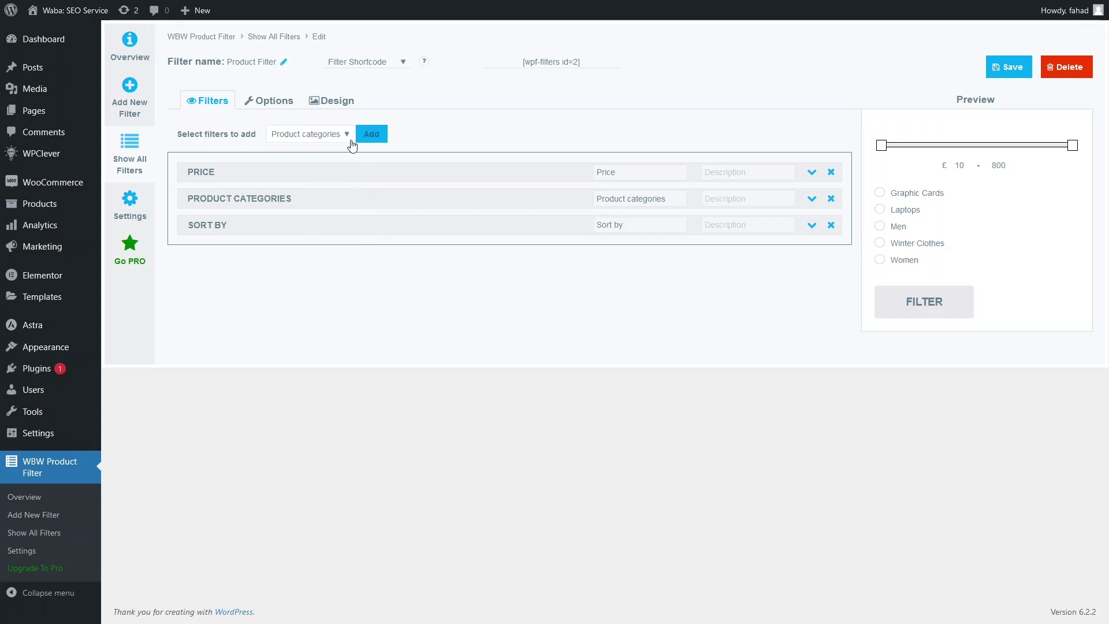
{"action": "left_click", "coordinate": [350, 139]}
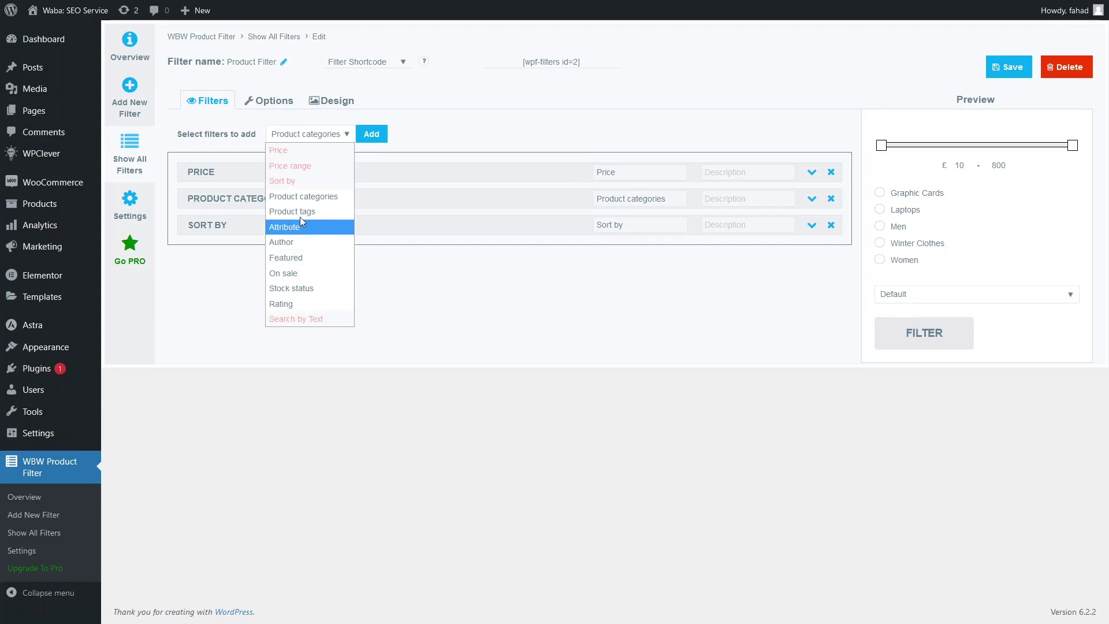
{"action": "left_click", "coordinate": [300, 261]}
{"action": "left_click", "coordinate": [371, 134]}
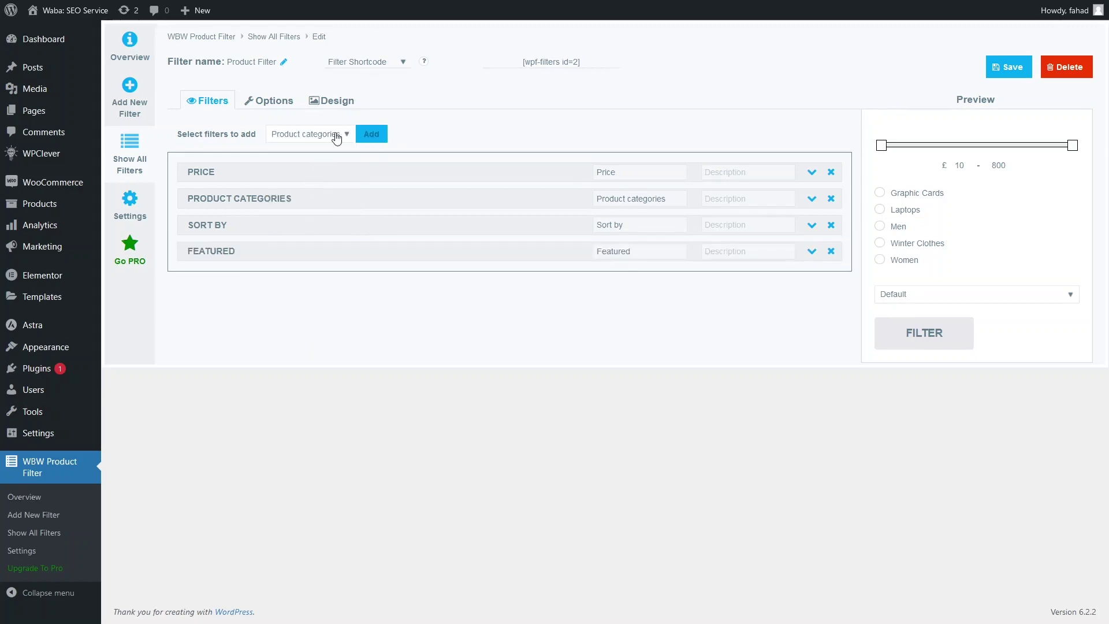
Step: Add On sale, Stock status and Rating filters, then save the filter
{"action": "left_click", "coordinate": [335, 136]}
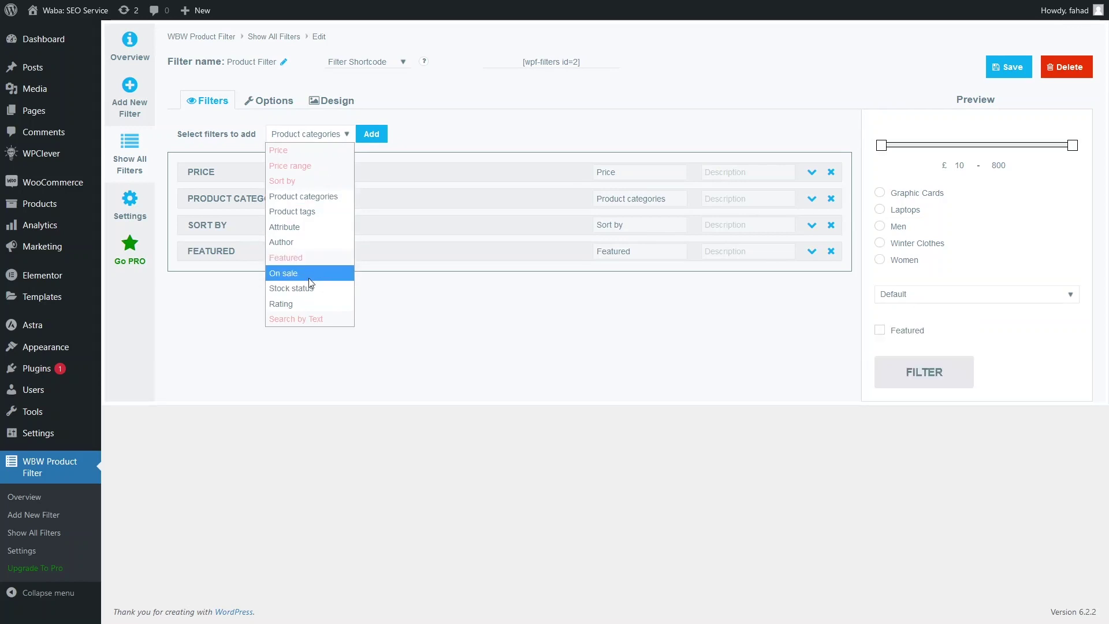
{"action": "left_click", "coordinate": [298, 274]}
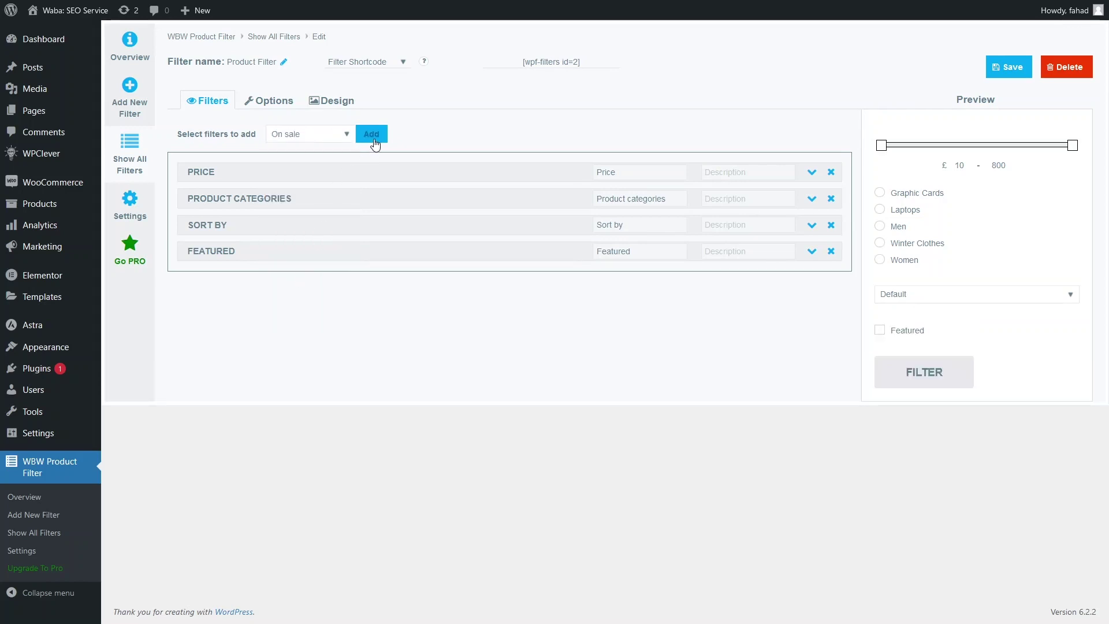
{"action": "left_click", "coordinate": [372, 139]}
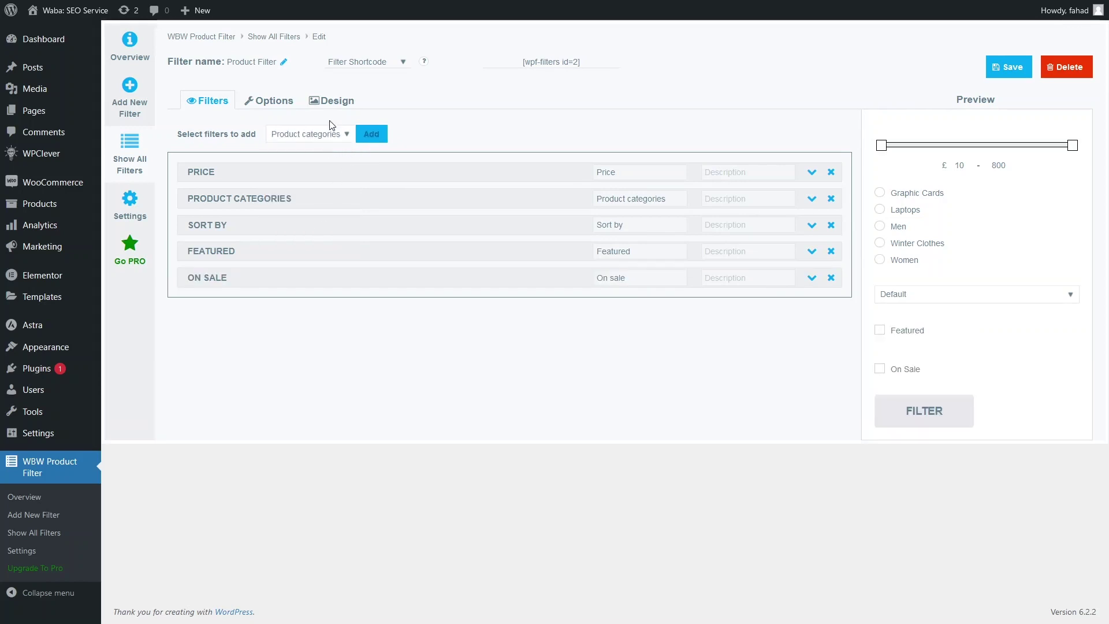
{"action": "left_click", "coordinate": [331, 139]}
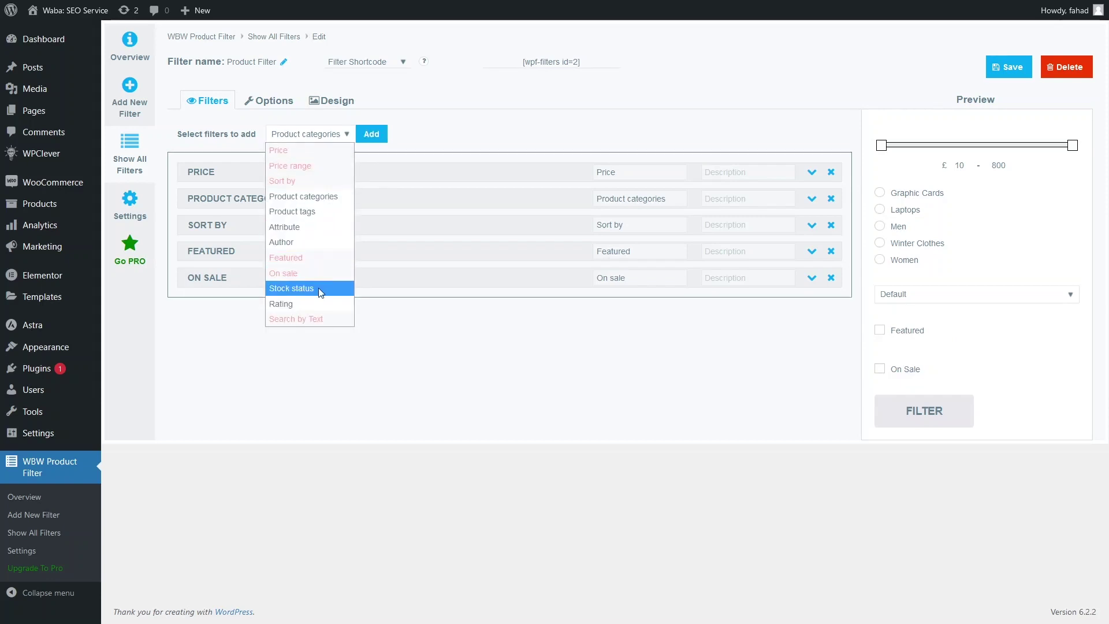
{"action": "left_click", "coordinate": [302, 288]}
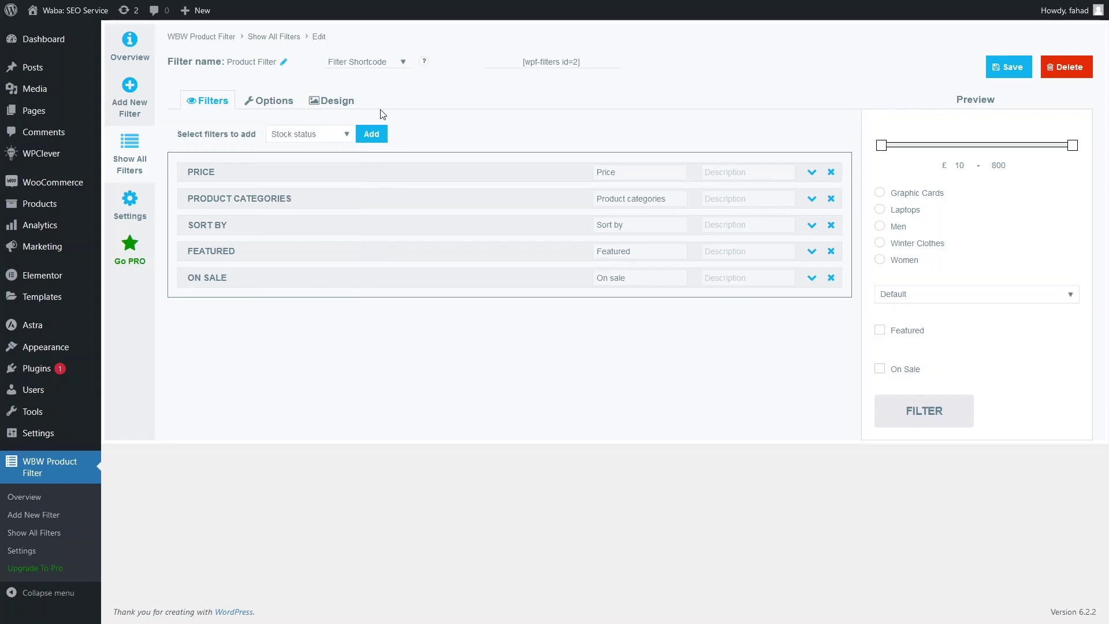
{"action": "left_click", "coordinate": [377, 135]}
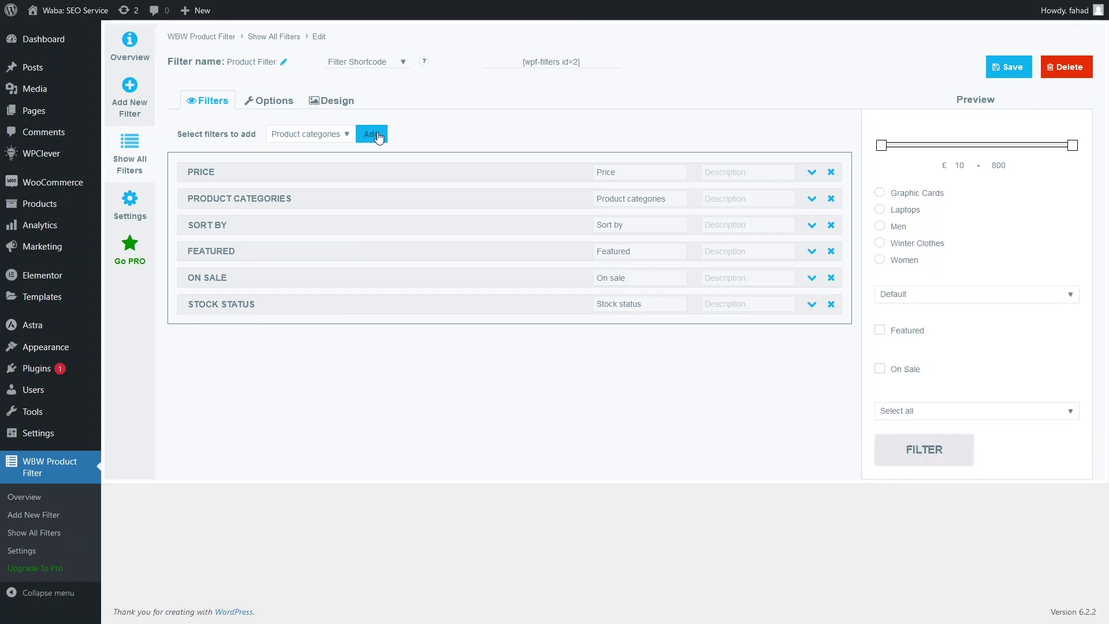
{"action": "left_click", "coordinate": [321, 136]}
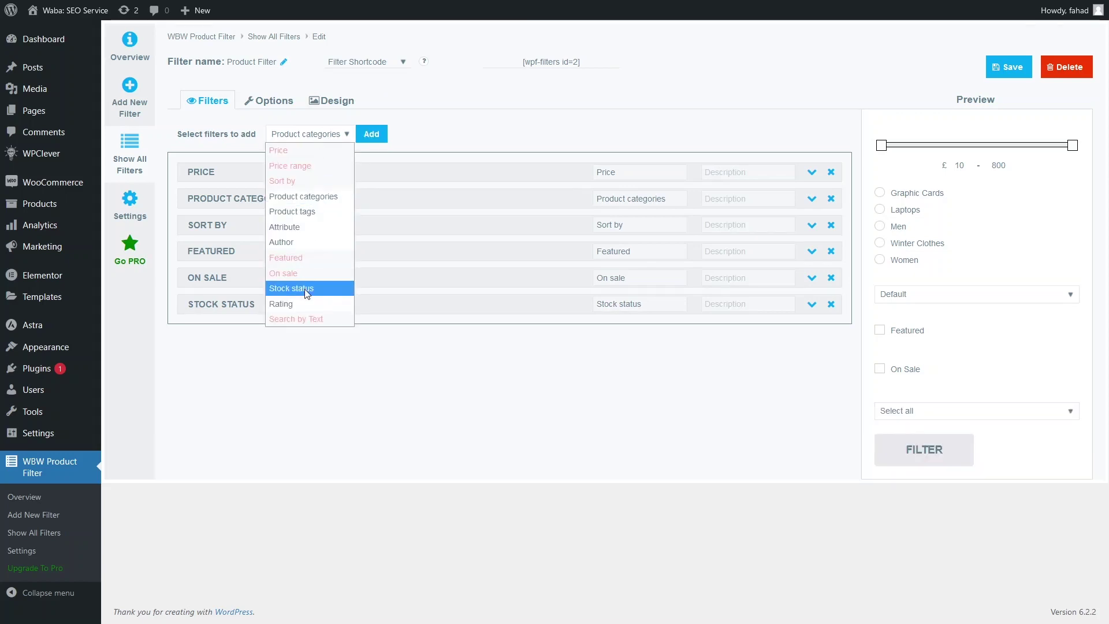
{"action": "left_click", "coordinate": [308, 304]}
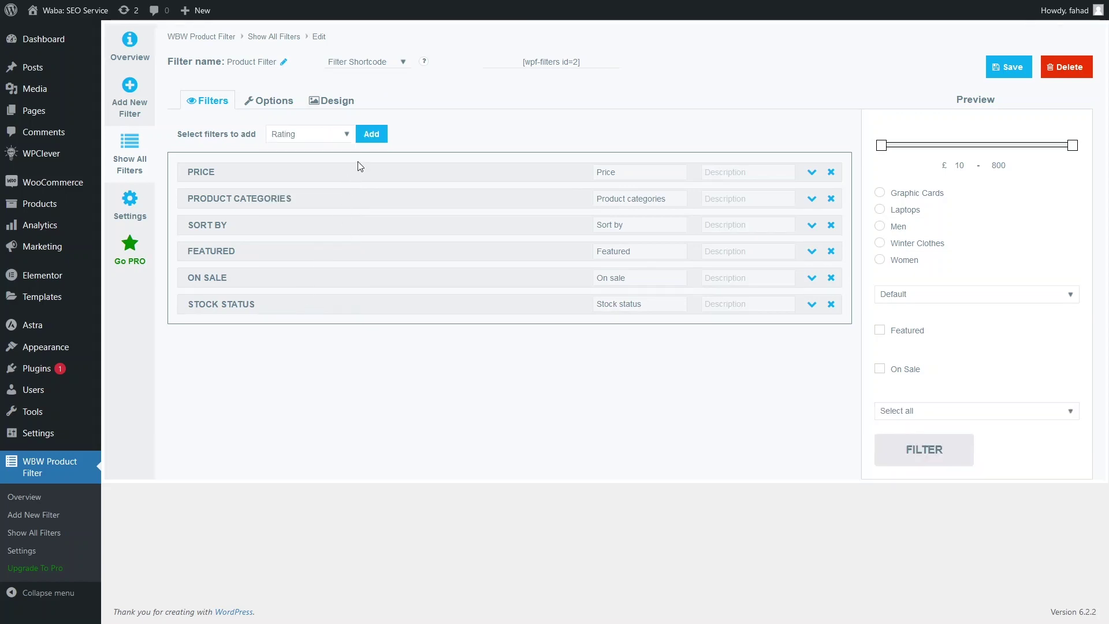
{"action": "left_click", "coordinate": [370, 138]}
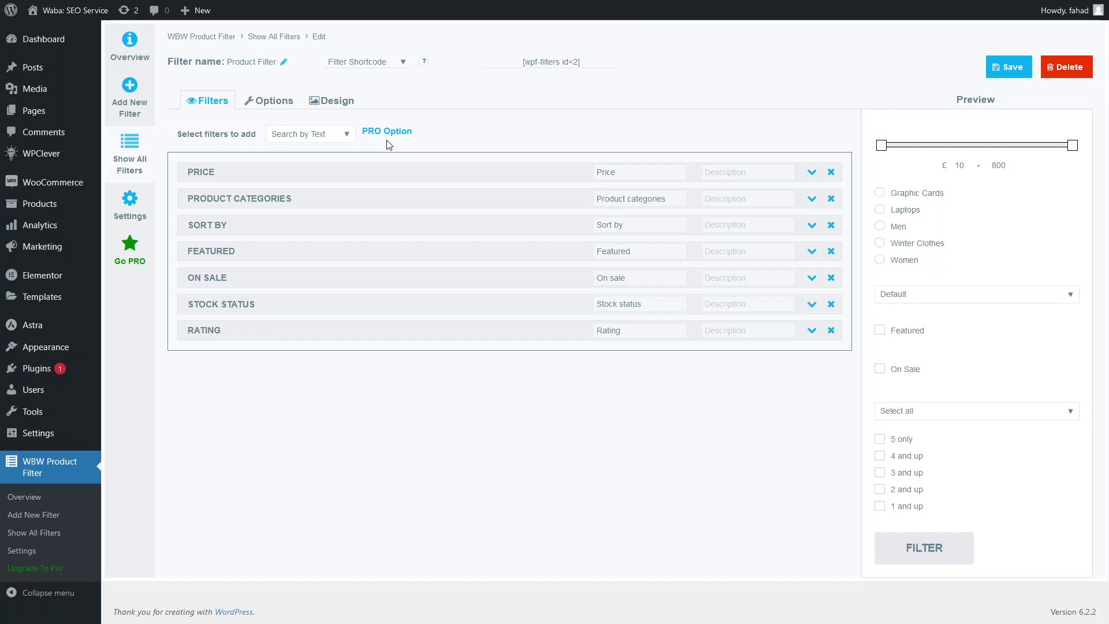
{"action": "left_click", "coordinate": [311, 133]}
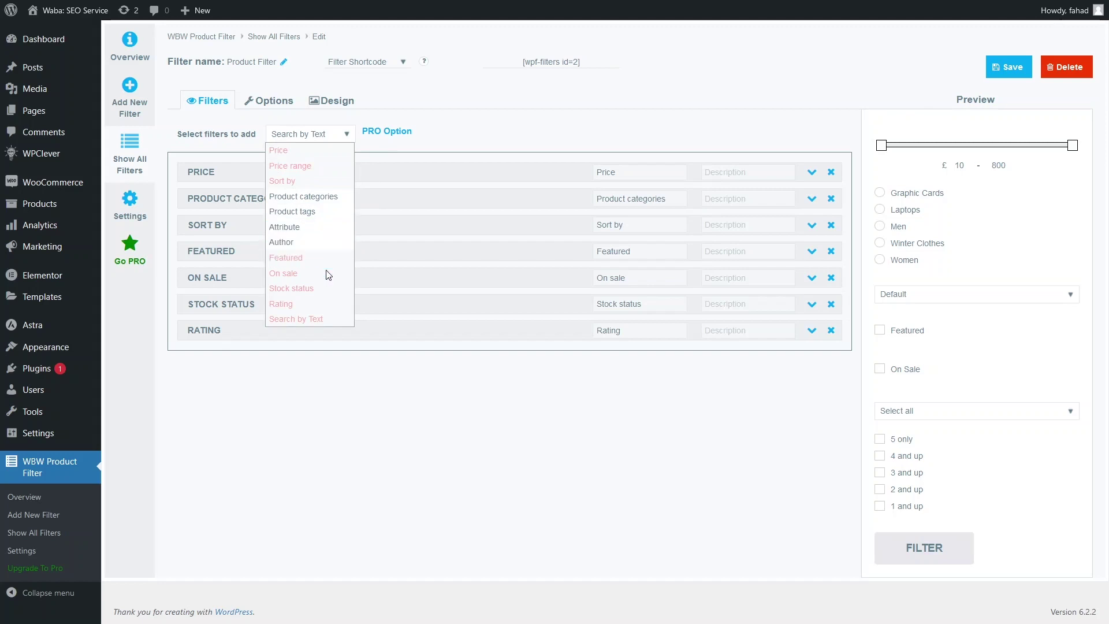
{"action": "left_click", "coordinate": [370, 393]}
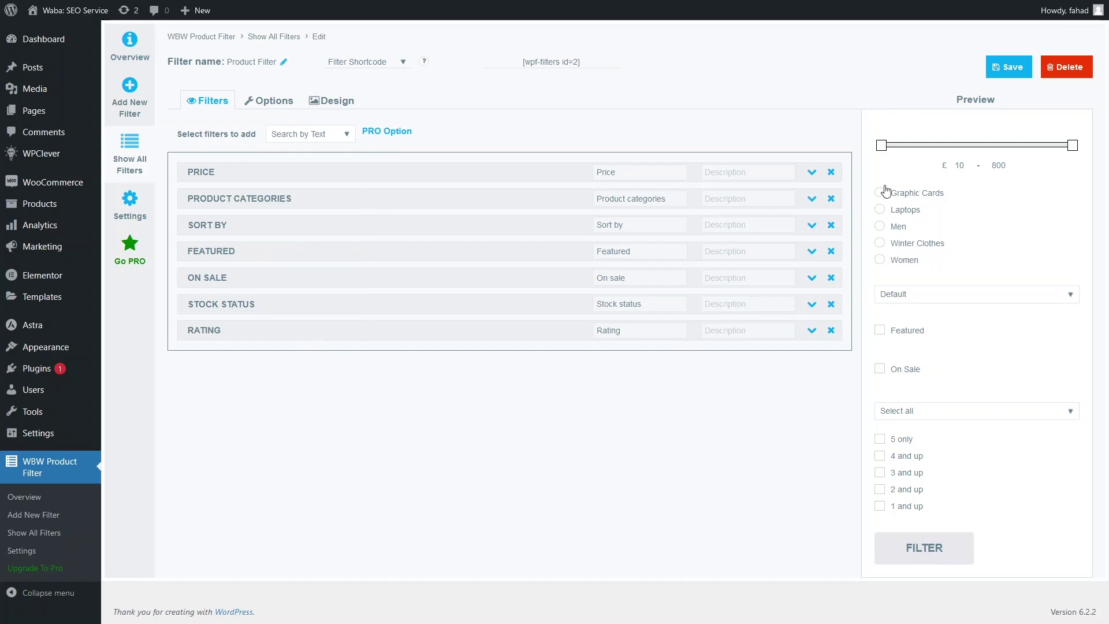
{"action": "left_click", "coordinate": [995, 77]}
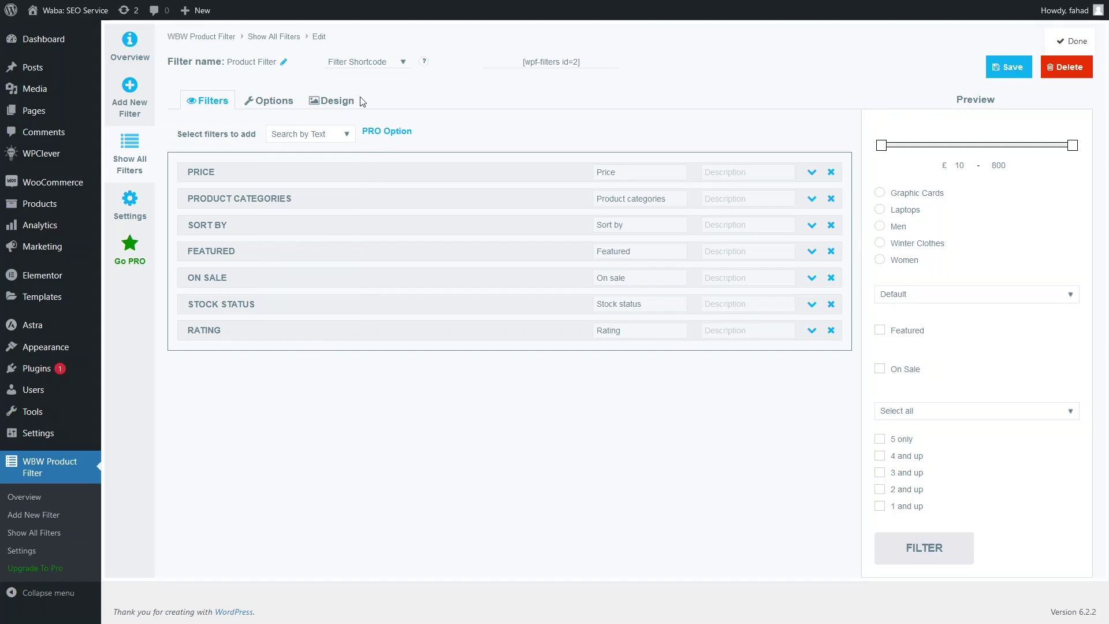
Step: Set the filter's Display On Pages option to Shop only
{"action": "left_click", "coordinate": [256, 107]}
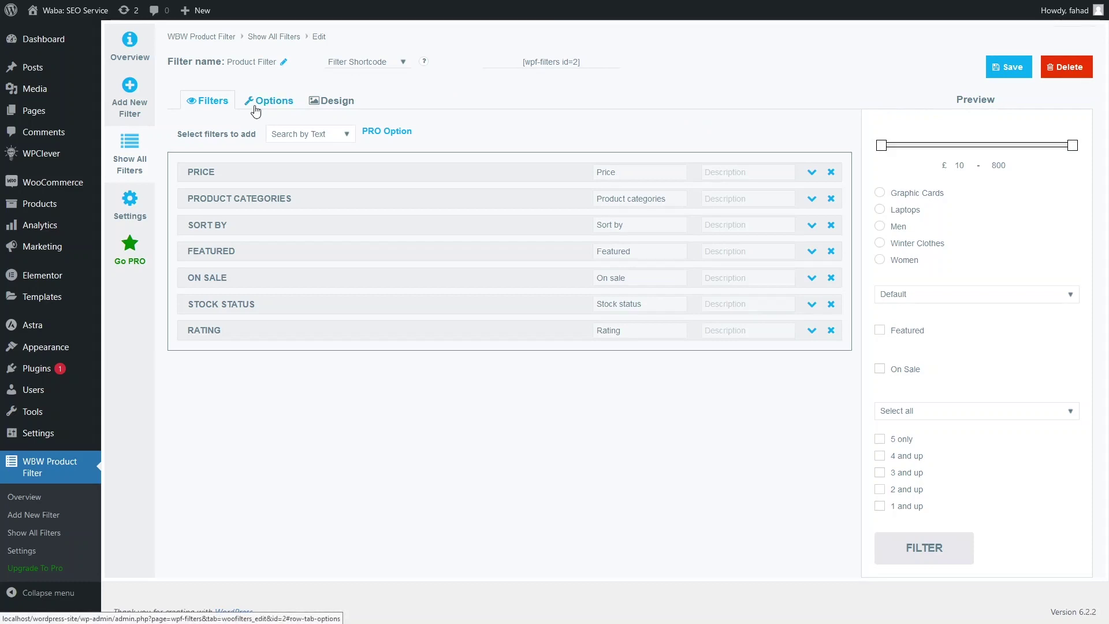
{"action": "scroll", "coordinate": [322, 215], "scroll_direction": "down", "scroll_amount": 1}
{"action": "left_click", "coordinate": [393, 113]}
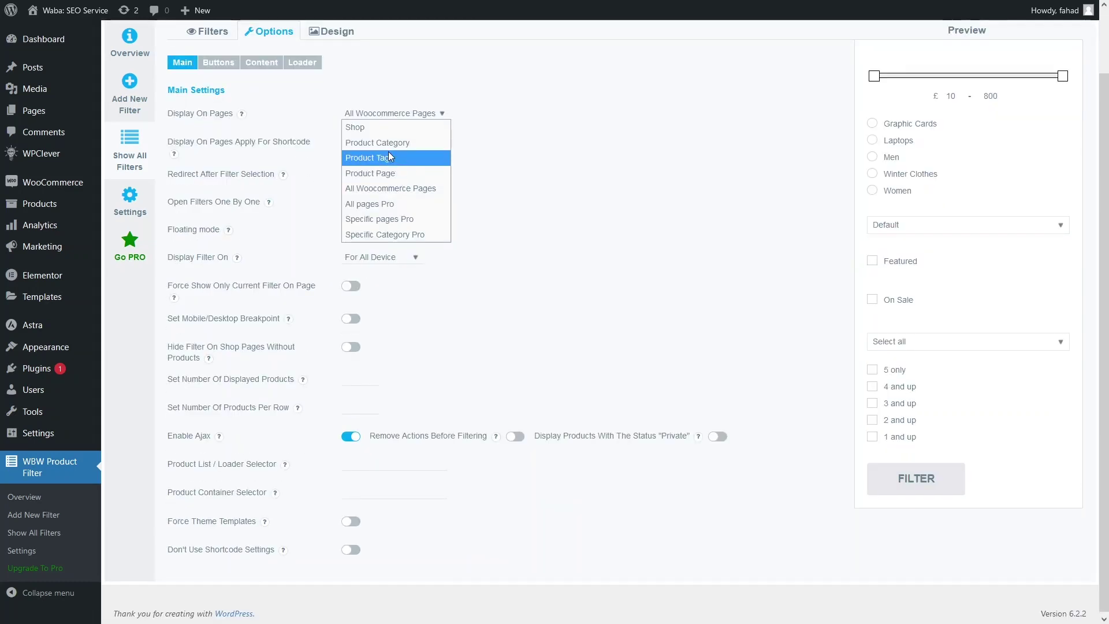
{"action": "left_click", "coordinate": [364, 133]}
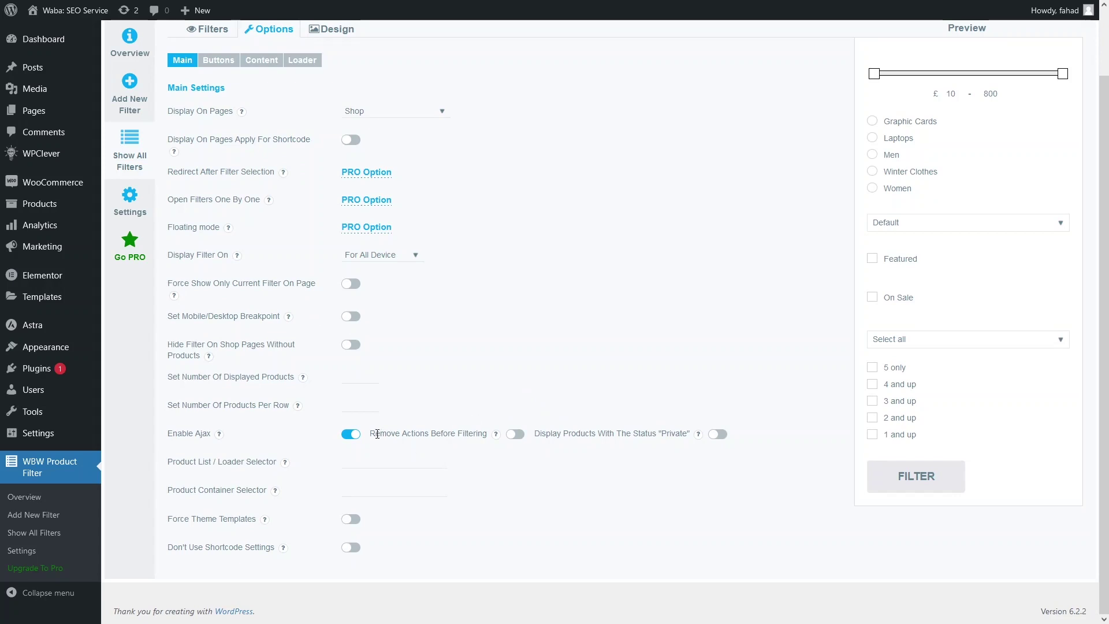
Step: Enable the Clear All button and automatic updating, then review Loader and Design block settings
{"action": "left_click", "coordinate": [218, 63]}
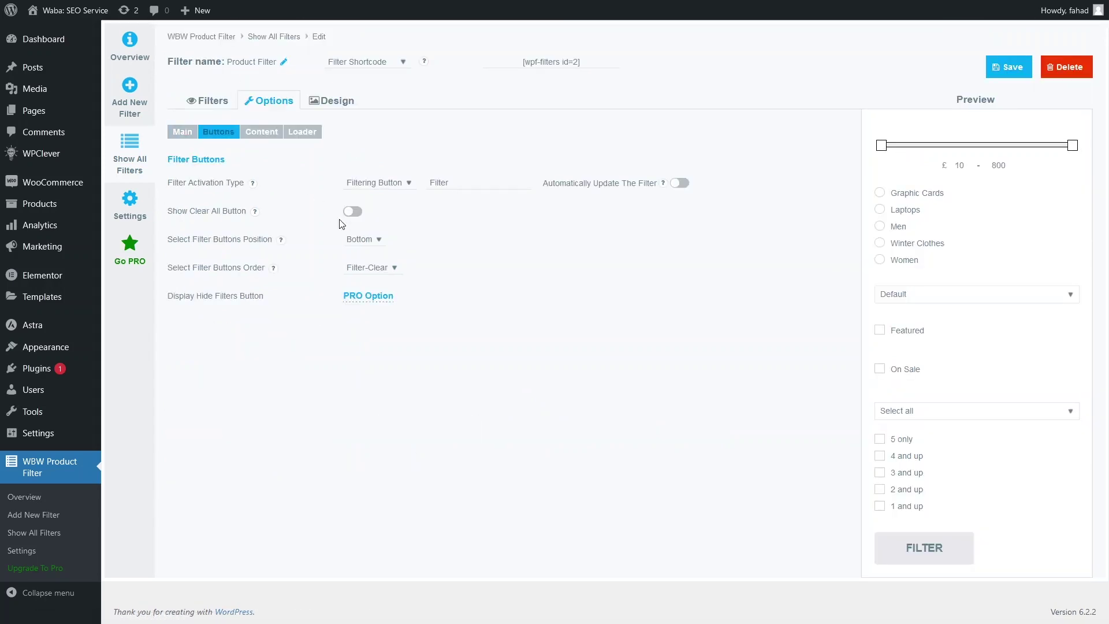
{"action": "left_click", "coordinate": [352, 212]}
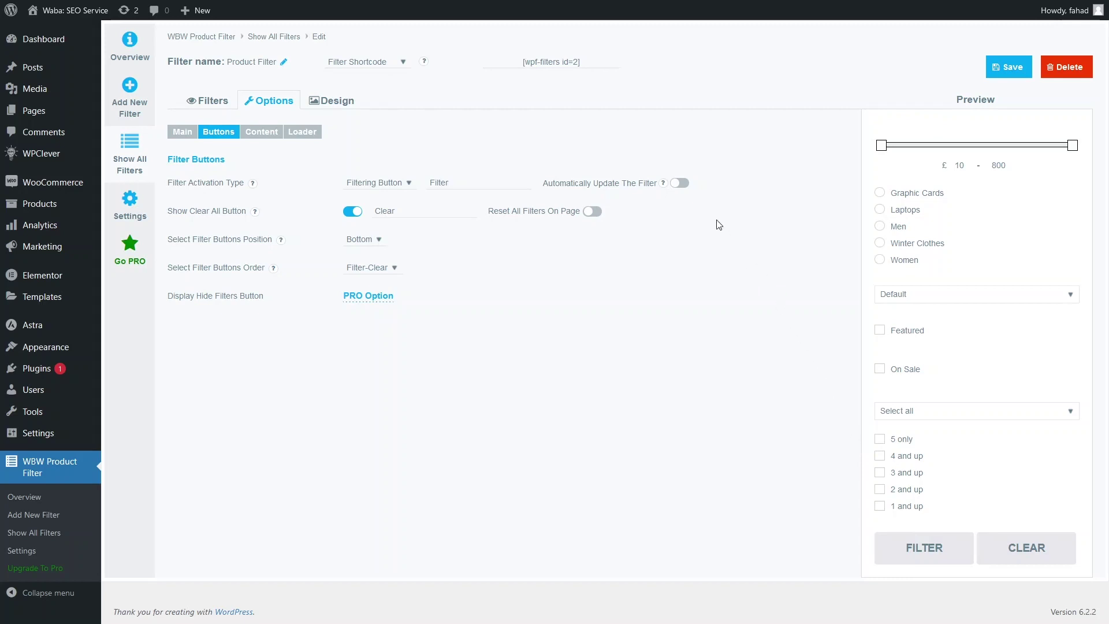
{"action": "left_click", "coordinate": [680, 183]}
{"action": "left_click", "coordinate": [302, 132]}
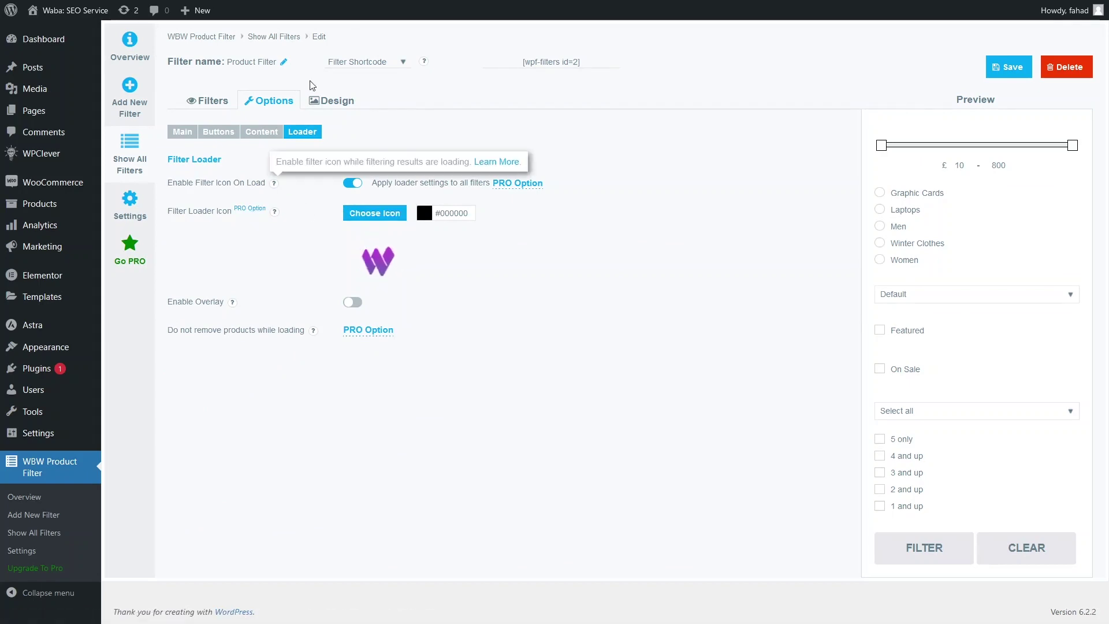
{"action": "left_click", "coordinate": [327, 102]}
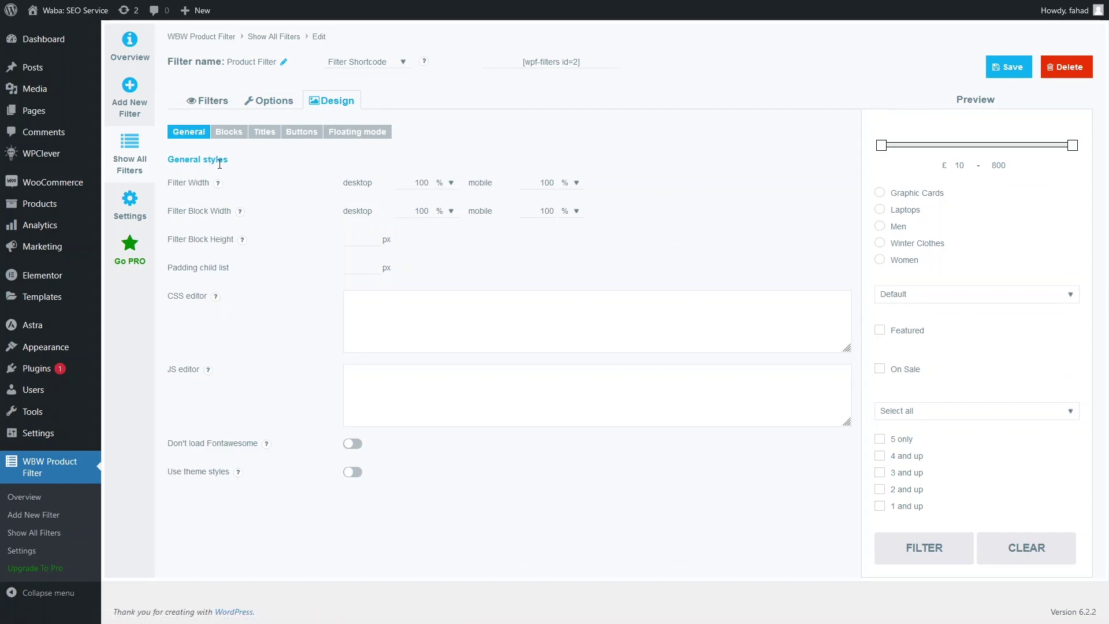
{"action": "left_click", "coordinate": [228, 132]}
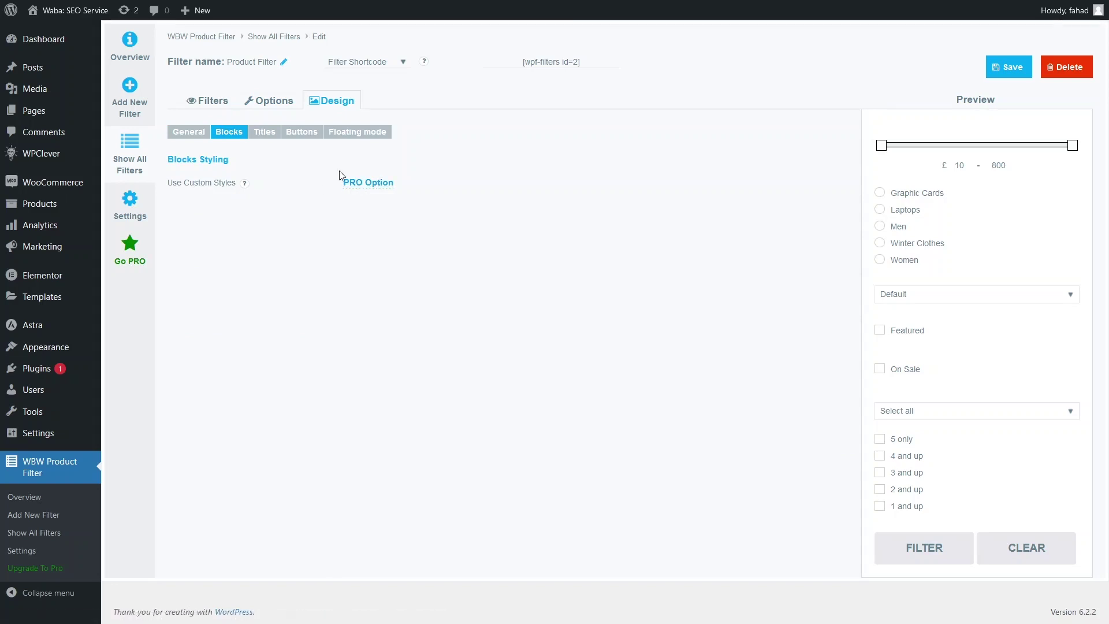
Step: Review the Titles, Floating mode and Buttons design styles, keep defaults, and save the filter
{"action": "left_click", "coordinate": [266, 134]}
{"action": "left_click", "coordinate": [331, 133]}
{"action": "left_click", "coordinate": [316, 138]}
{"action": "left_click", "coordinate": [187, 134]}
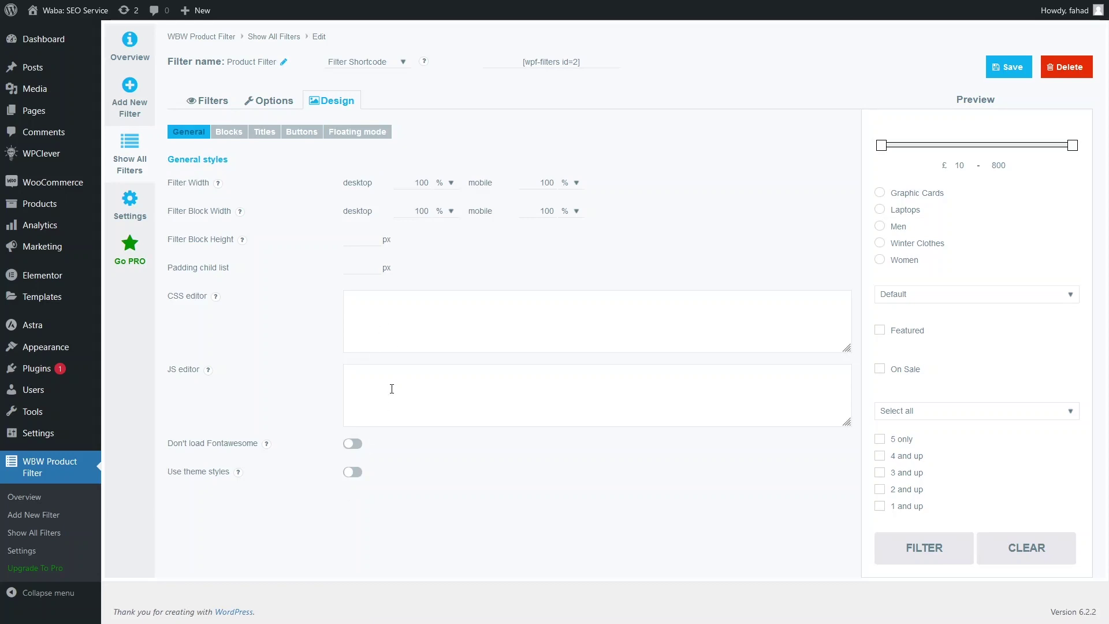
{"action": "left_click", "coordinate": [1006, 73]}
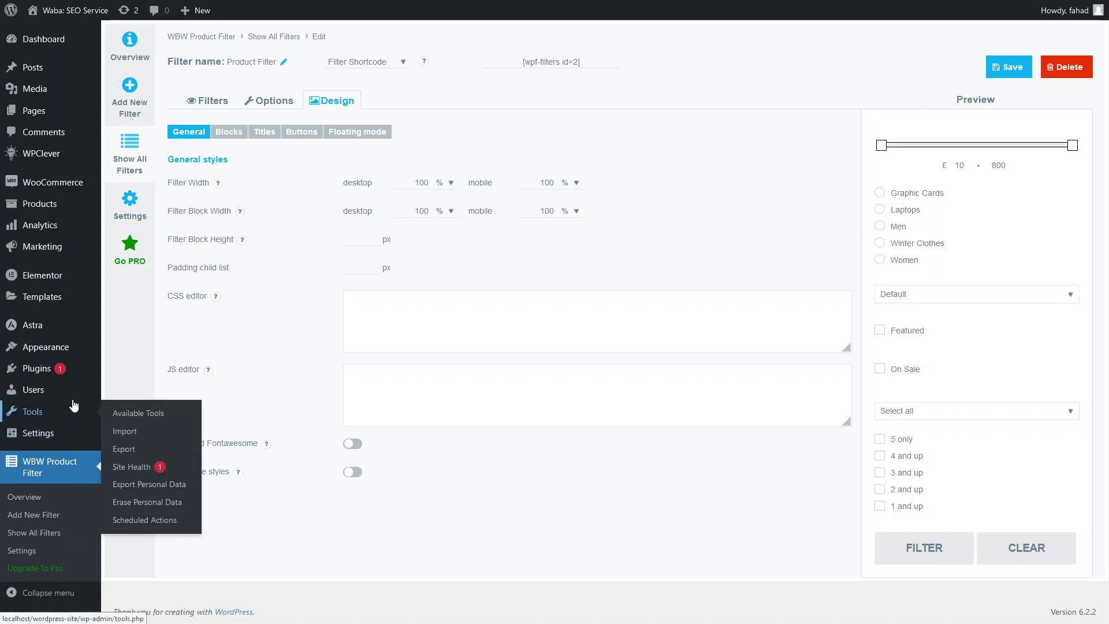
Step: Go to Appearance > Widgets to see the site's widget areas
{"action": "mouse_move", "coordinate": [69, 402]}
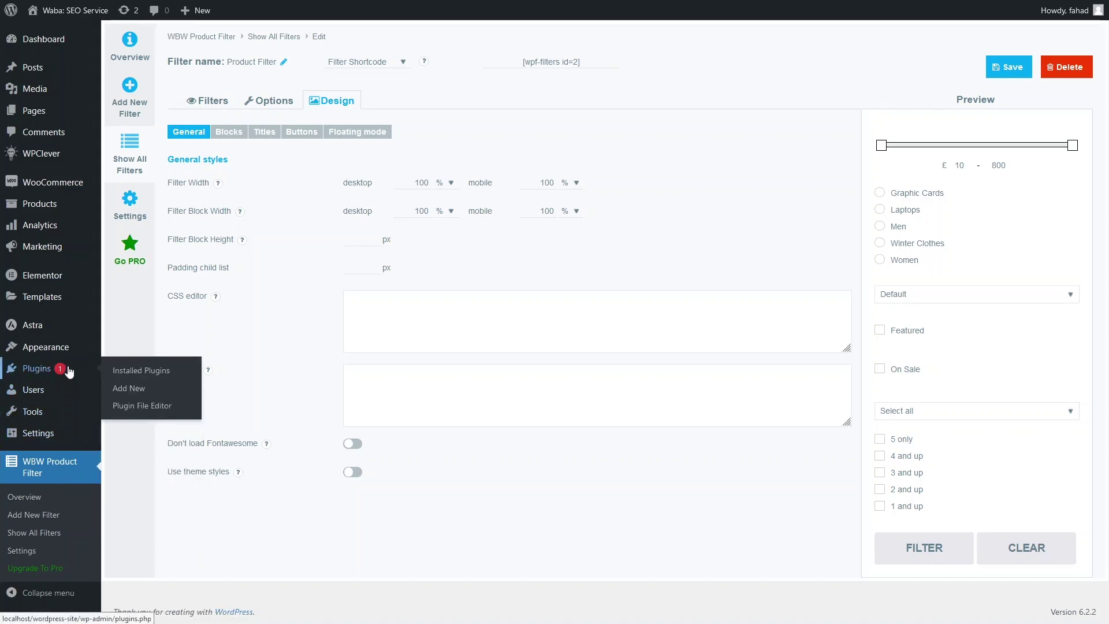
{"action": "mouse_move", "coordinate": [70, 354]}
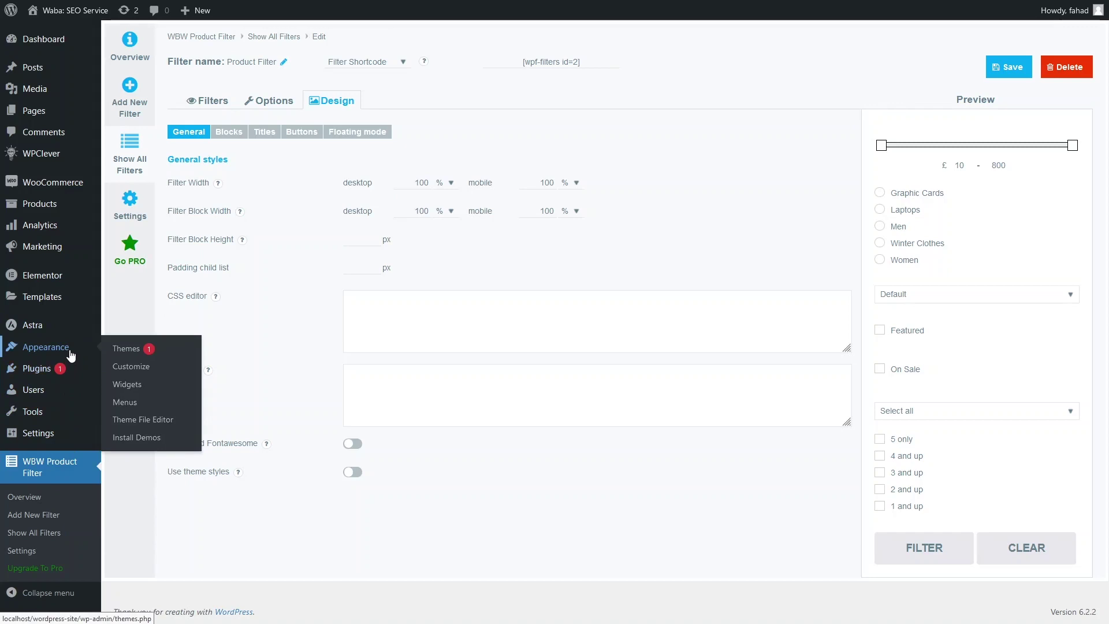
{"action": "left_click", "coordinate": [128, 385]}
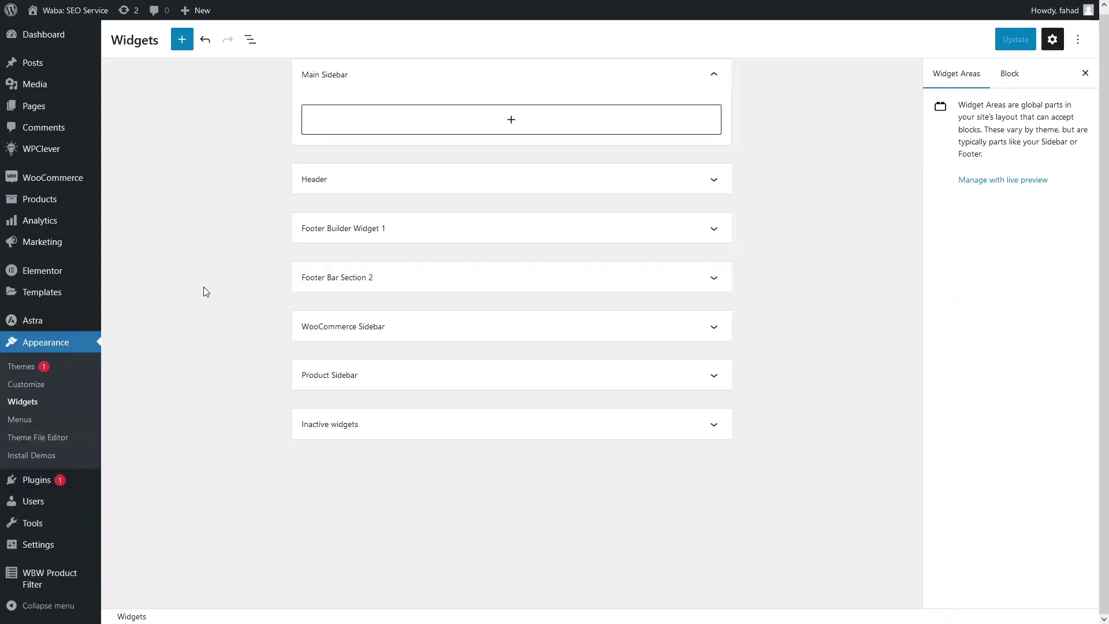
Step: Insert a WBW Product Filter widget into the WooCommerce Sidebar
{"action": "left_click", "coordinate": [521, 334]}
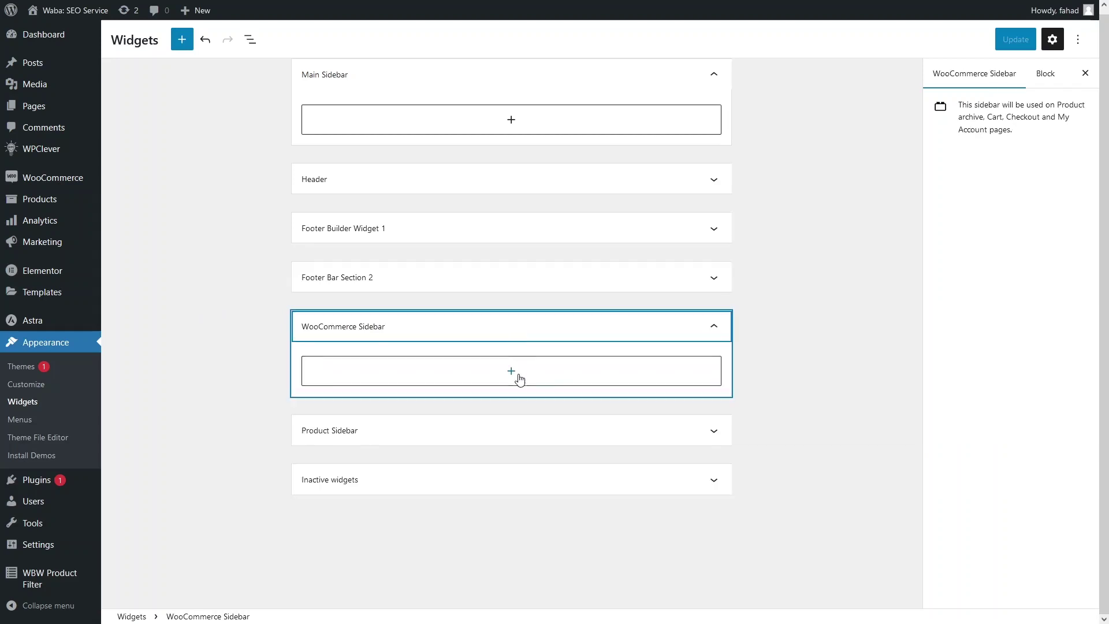
{"action": "left_click", "coordinate": [490, 379]}
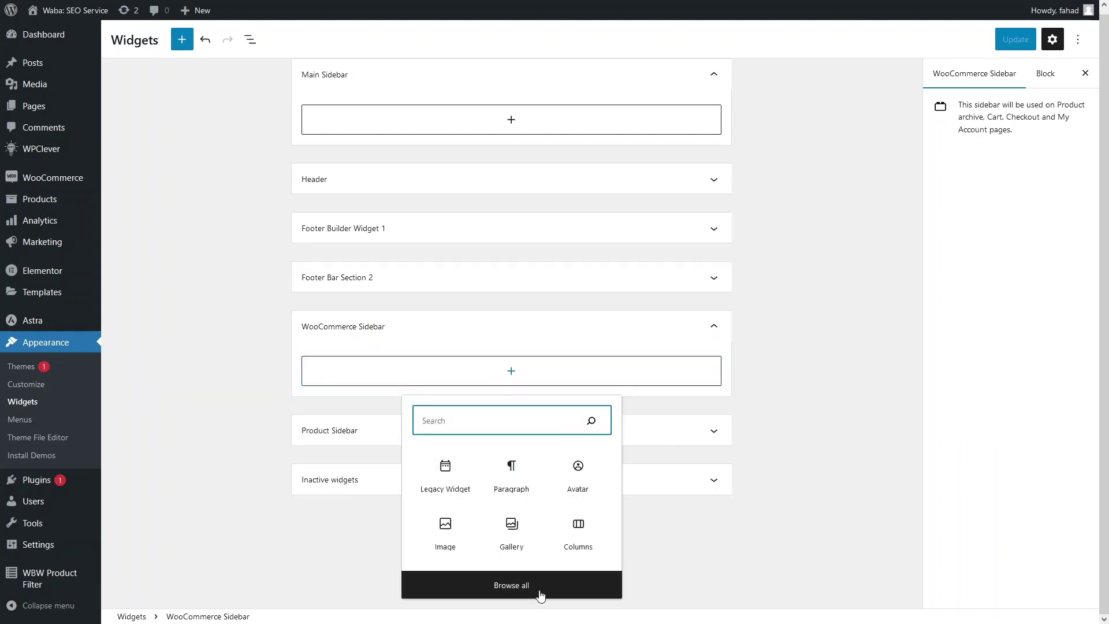
{"action": "left_click", "coordinate": [512, 586]}
{"action": "scroll", "coordinate": [217, 329], "scroll_direction": "down", "scroll_amount": 5}
{"action": "scroll", "coordinate": [215, 331], "scroll_direction": "down", "scroll_amount": 3}
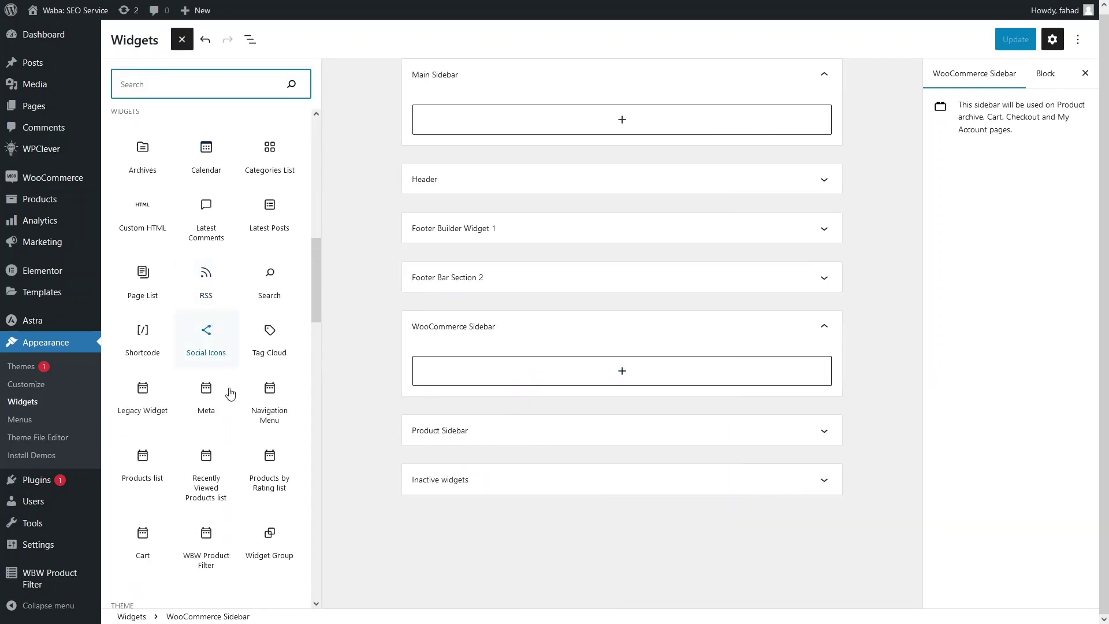
{"action": "scroll", "coordinate": [229, 457], "scroll_direction": "down", "scroll_amount": 2}
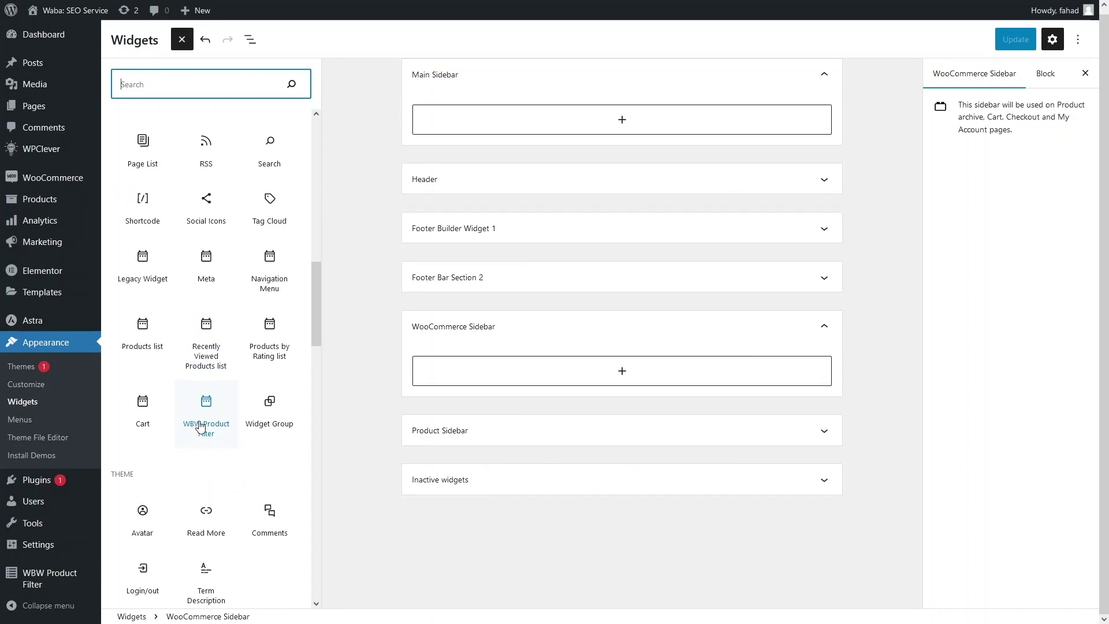
{"action": "left_click", "coordinate": [200, 428]}
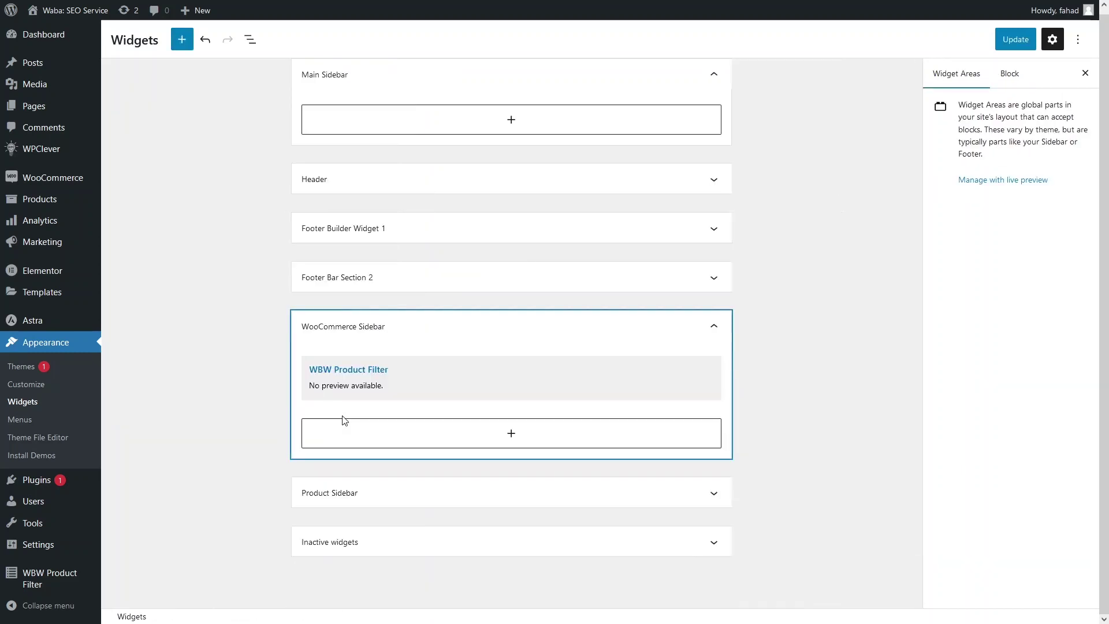
Step: Choose 'Product Filter' in the widget's Select filter dropdown and update the widgets
{"action": "left_click", "coordinate": [435, 385]}
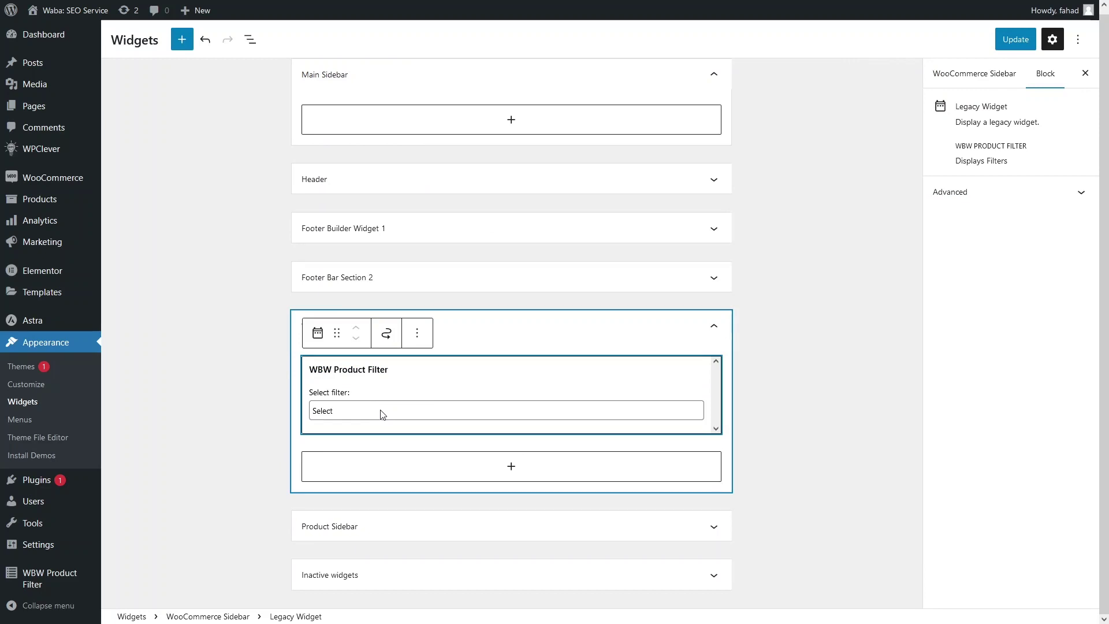
{"action": "left_click", "coordinate": [381, 412]}
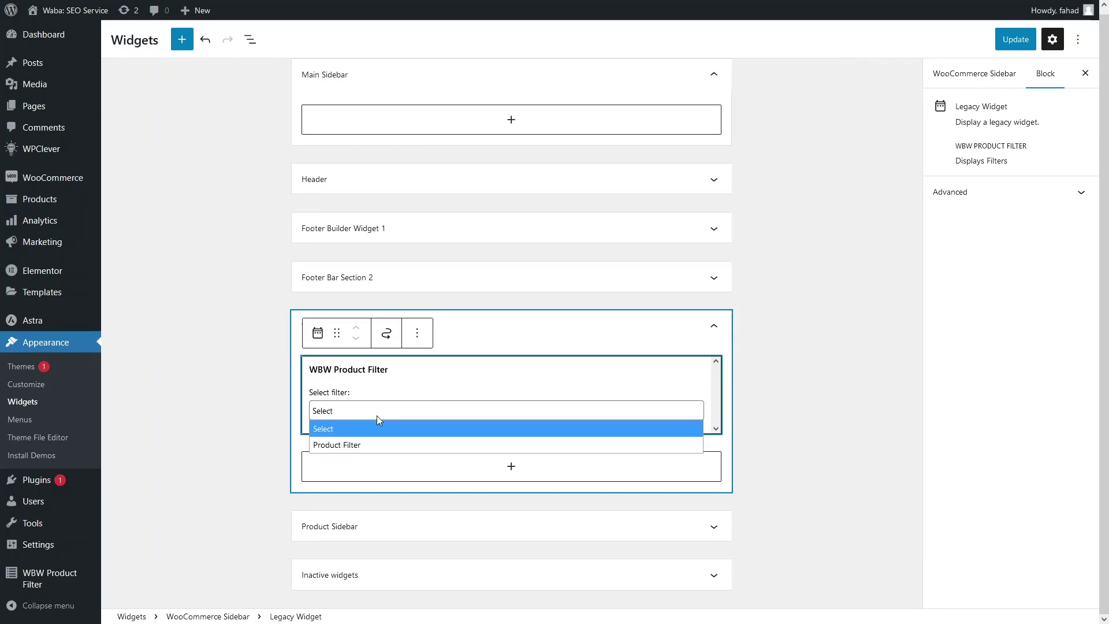
{"action": "left_click", "coordinate": [365, 444]}
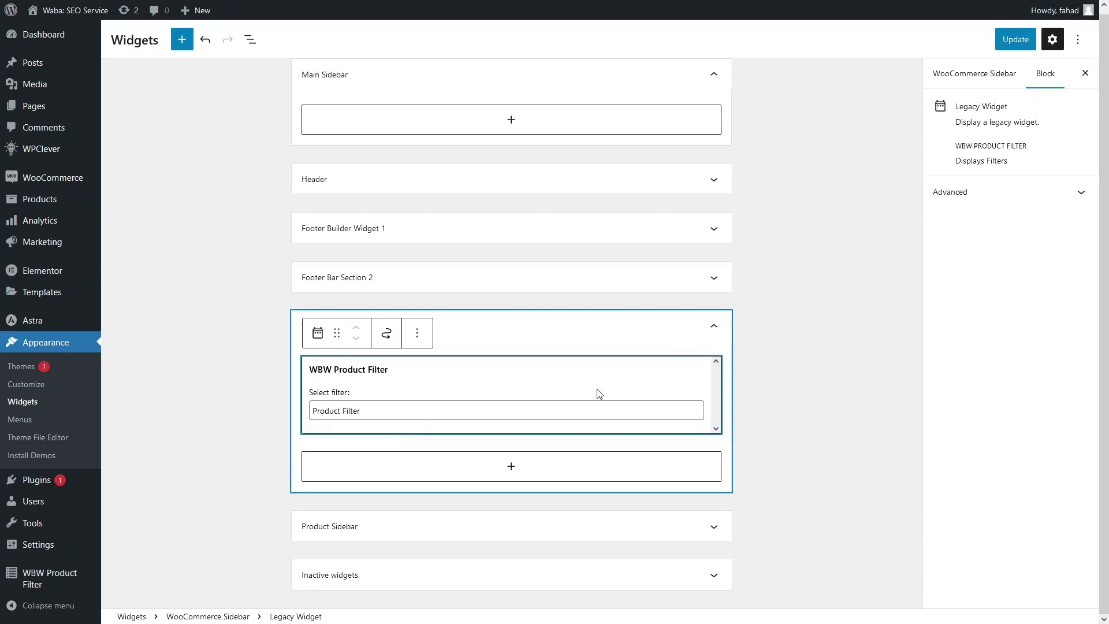
{"action": "left_click", "coordinate": [1006, 45]}
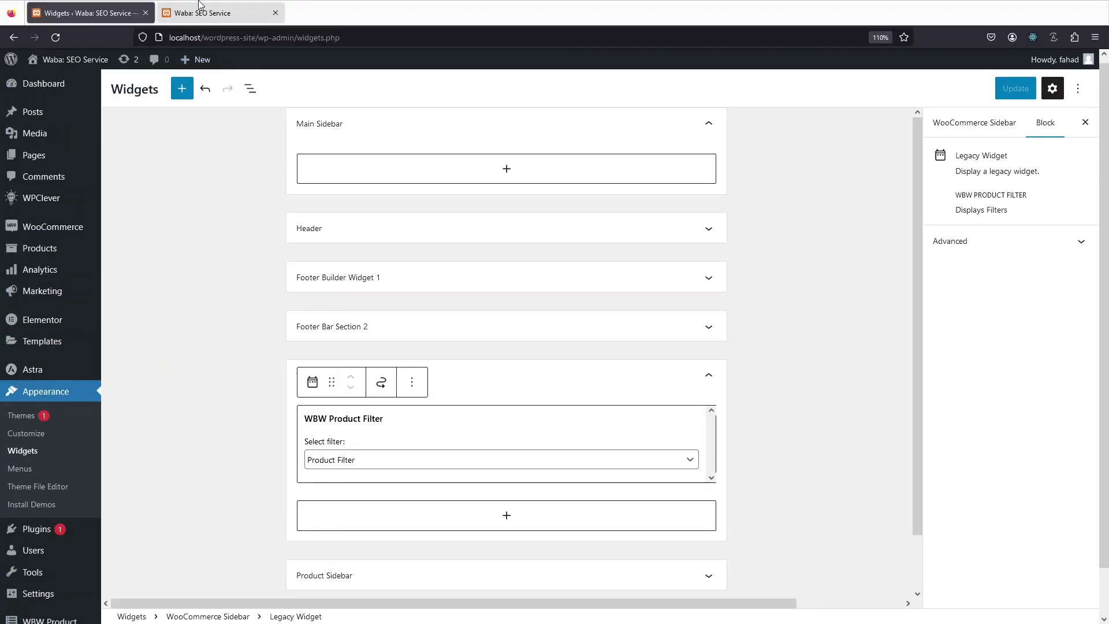
{"action": "left_click", "coordinate": [200, 8]}
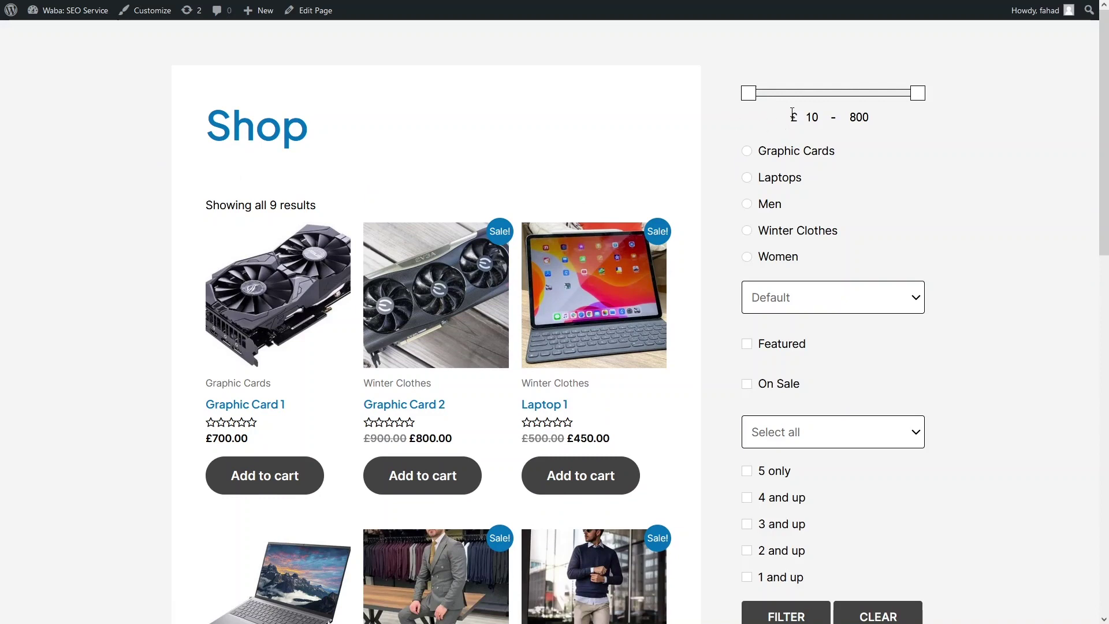
Step: Leave stock status at Select all and filter the shop to Graphic Cards
{"action": "scroll", "coordinate": [783, 153], "scroll_direction": "down", "scroll_amount": 1}
{"action": "scroll", "coordinate": [783, 151], "scroll_direction": "up", "scroll_amount": 1}
{"action": "left_click", "coordinate": [799, 427]}
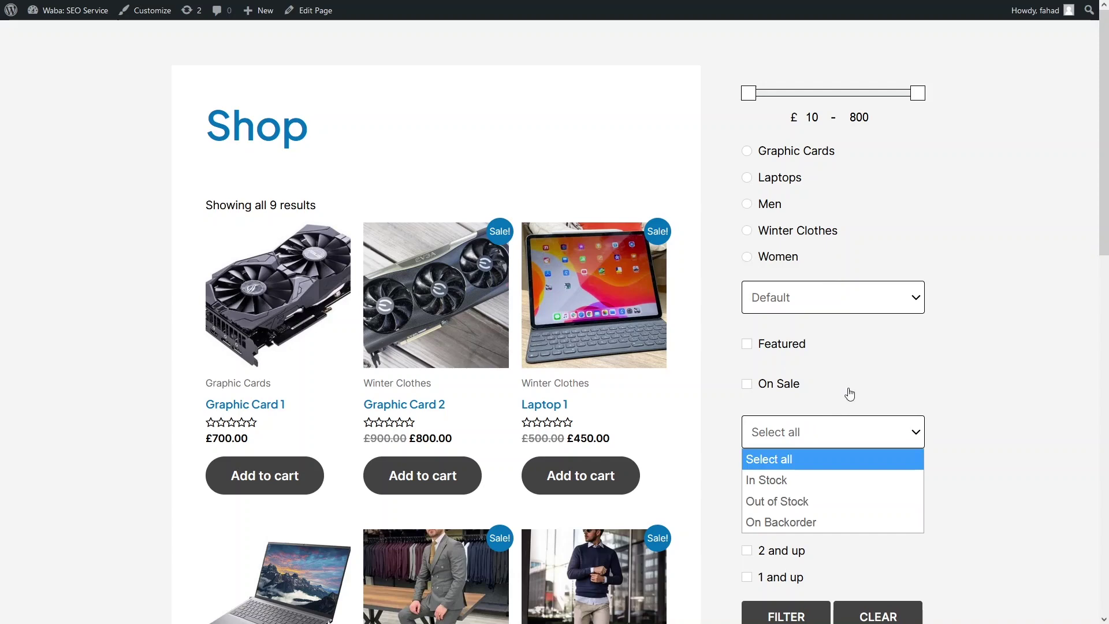
{"action": "left_click", "coordinate": [850, 383]}
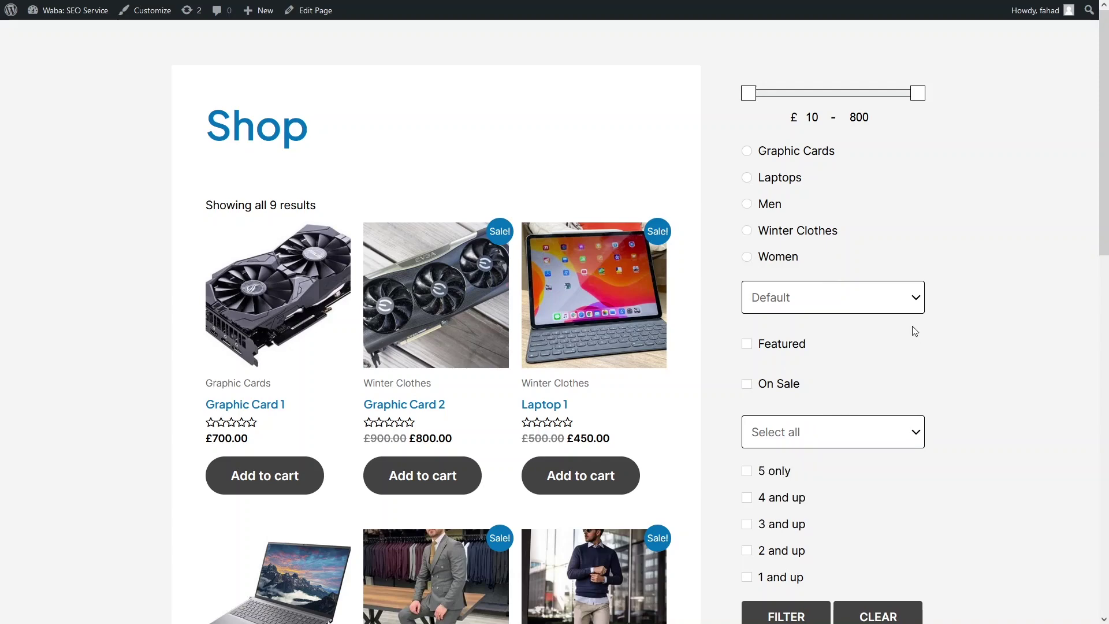
{"action": "scroll", "coordinate": [915, 331], "scroll_direction": "down", "scroll_amount": 3}
{"action": "scroll", "coordinate": [916, 319], "scroll_direction": "up", "scroll_amount": 3}
{"action": "left_click", "coordinate": [747, 152]}
{"action": "scroll", "coordinate": [779, 585], "scroll_direction": "down", "scroll_amount": 1}
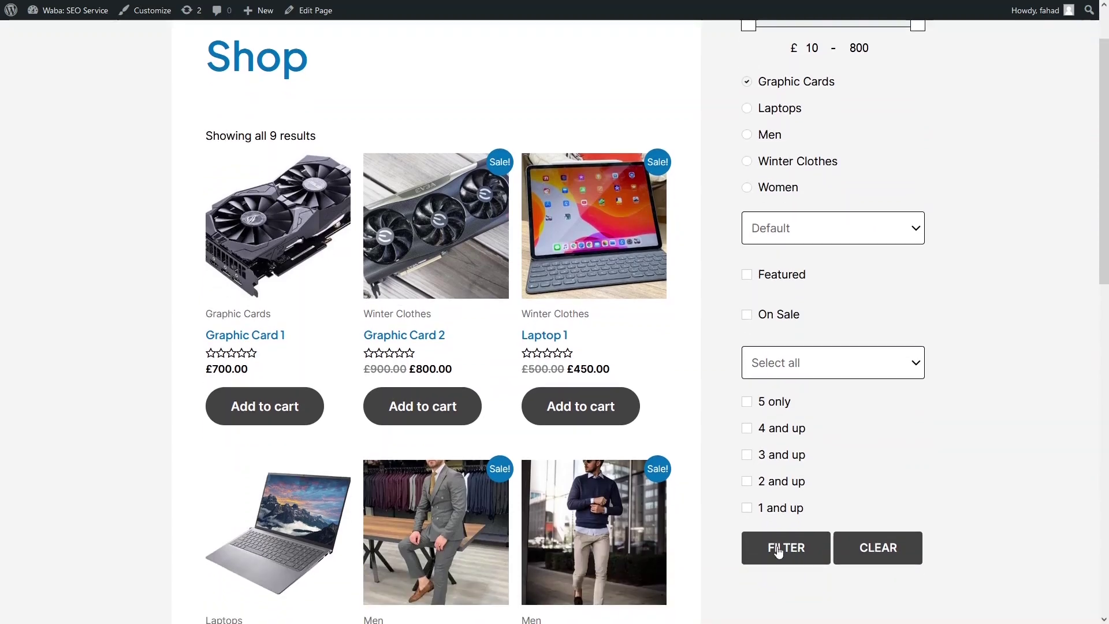
{"action": "left_click", "coordinate": [779, 556]}
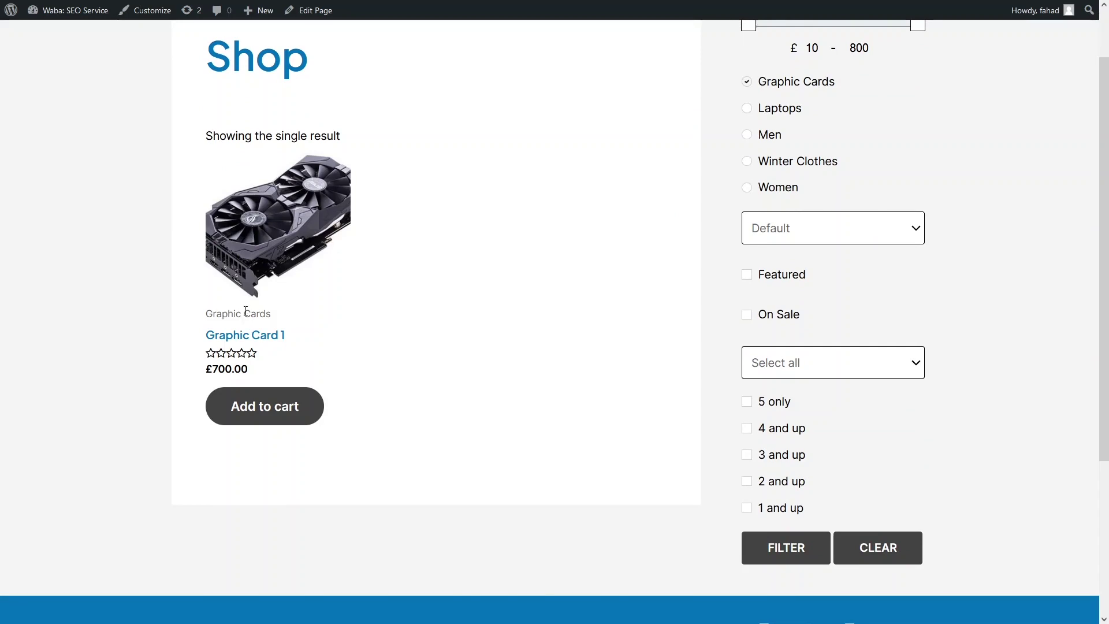
Step: Switch the category filter to Laptops, apply it, then clear all filters
{"action": "scroll", "coordinate": [246, 312], "scroll_direction": "up", "scroll_amount": 1}
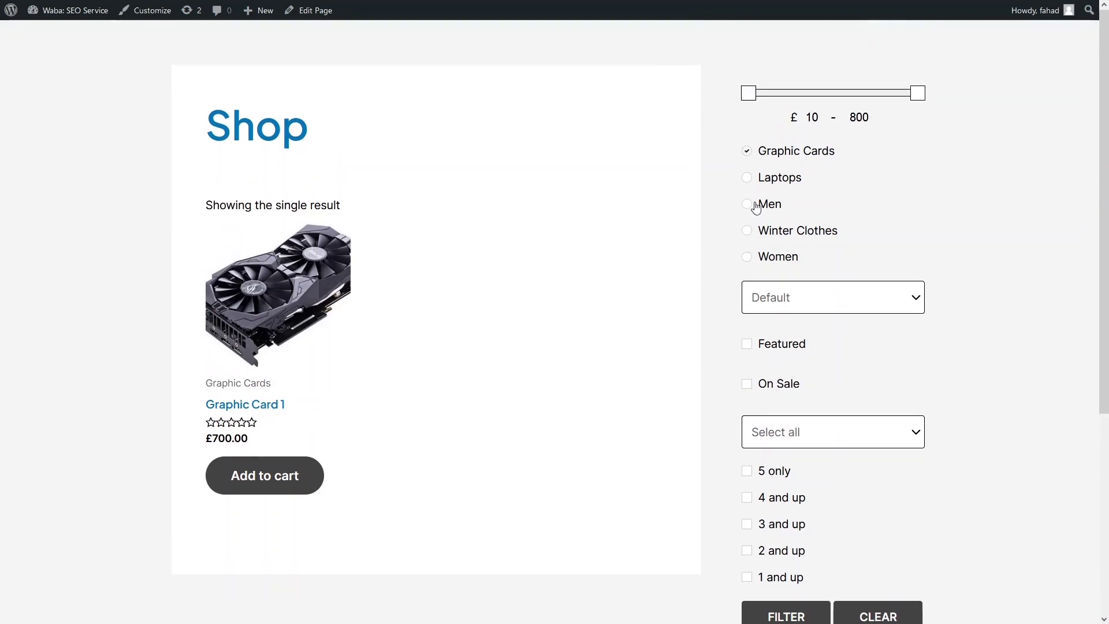
{"action": "left_click", "coordinate": [747, 178]}
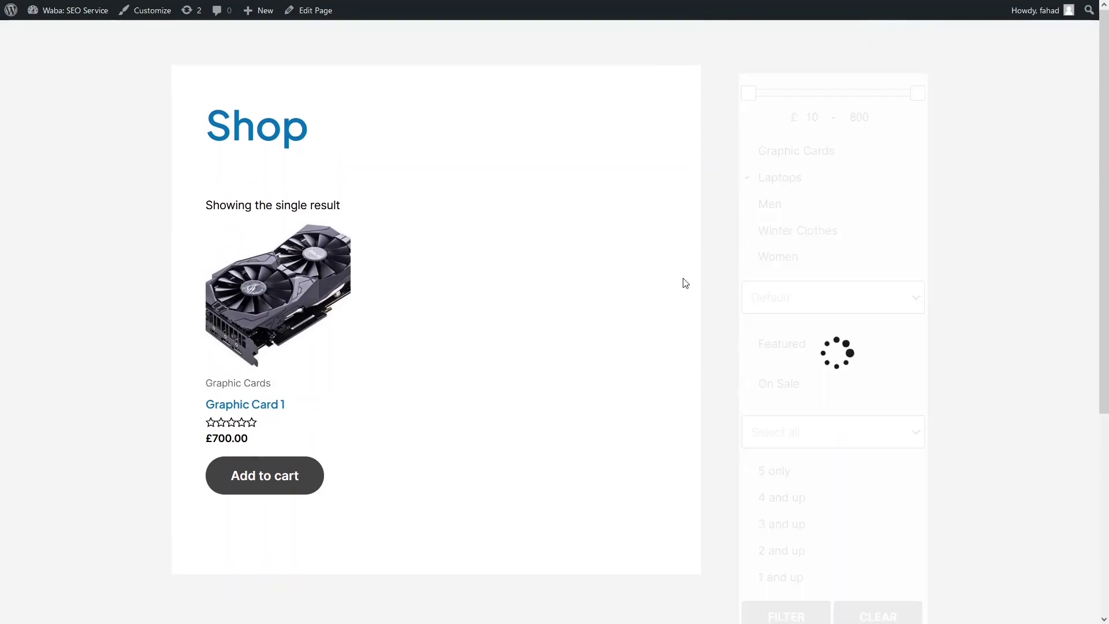
{"action": "scroll", "coordinate": [764, 569], "scroll_direction": "down", "scroll_amount": 1}
{"action": "left_click", "coordinate": [769, 553]}
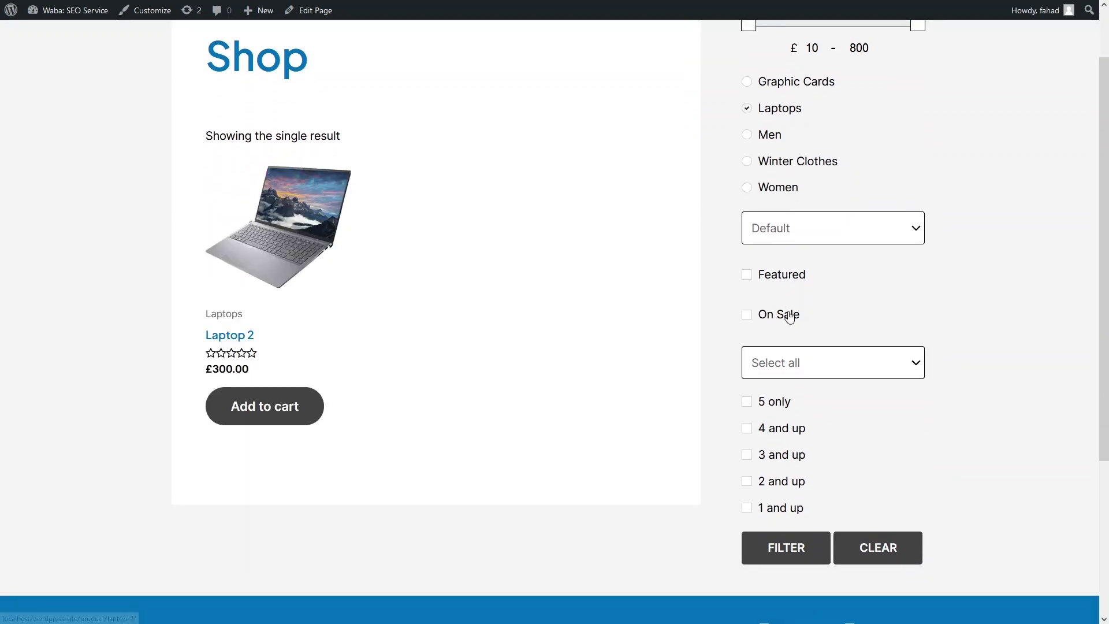
{"action": "scroll", "coordinate": [789, 317], "scroll_direction": "up", "scroll_amount": 1}
{"action": "left_click", "coordinate": [751, 177]}
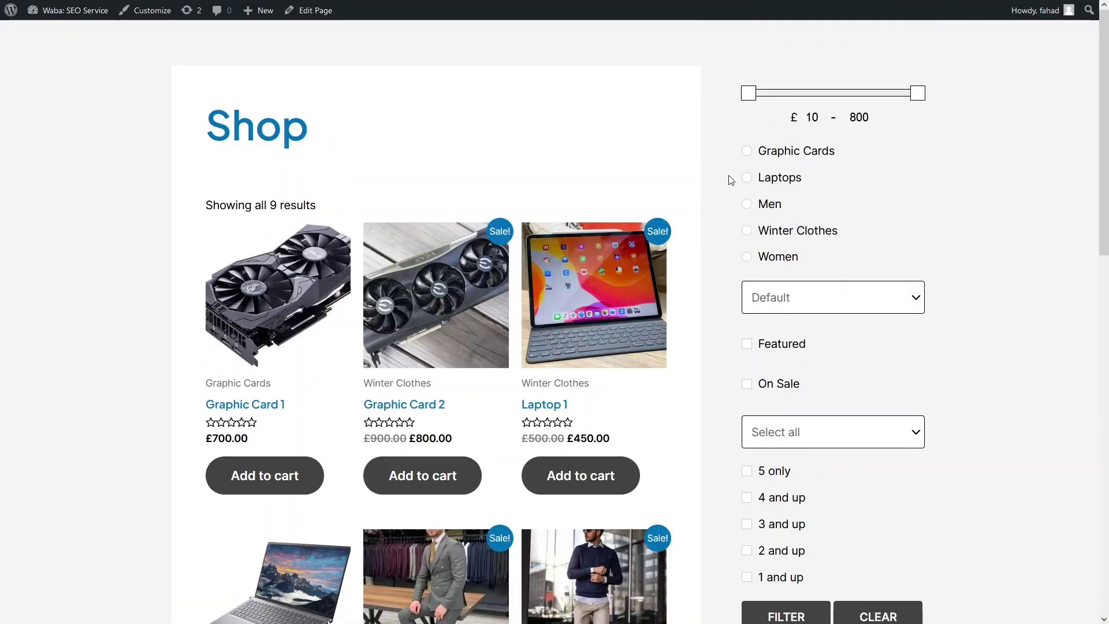
Step: Filter to On Sale products, then untick On Sale again
{"action": "scroll", "coordinate": [741, 379], "scroll_direction": "down", "scroll_amount": 1}
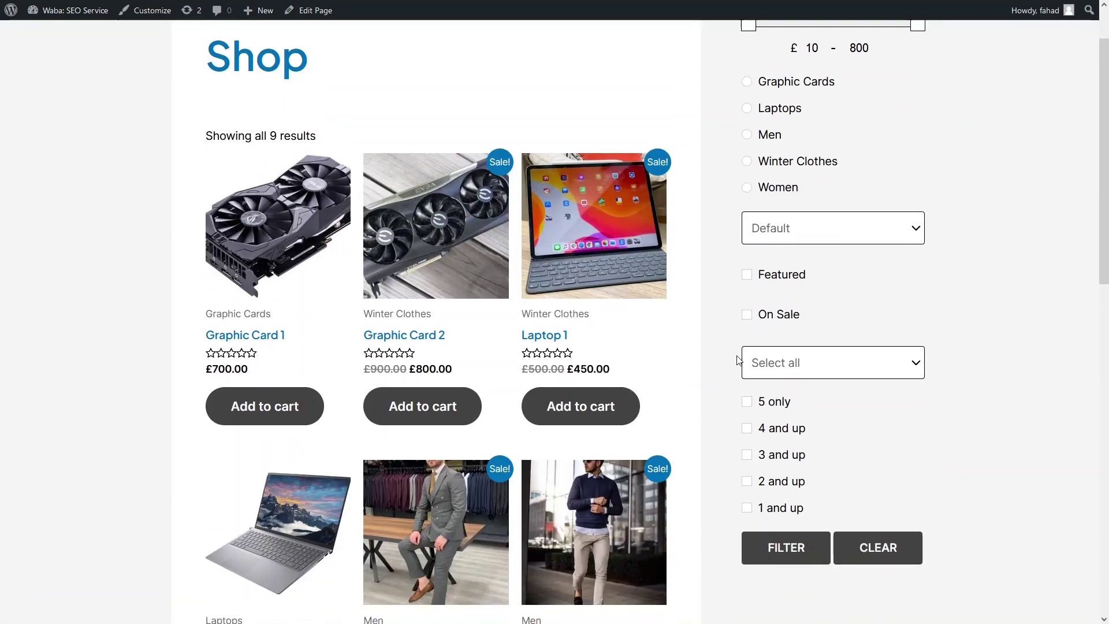
{"action": "left_click", "coordinate": [747, 315]}
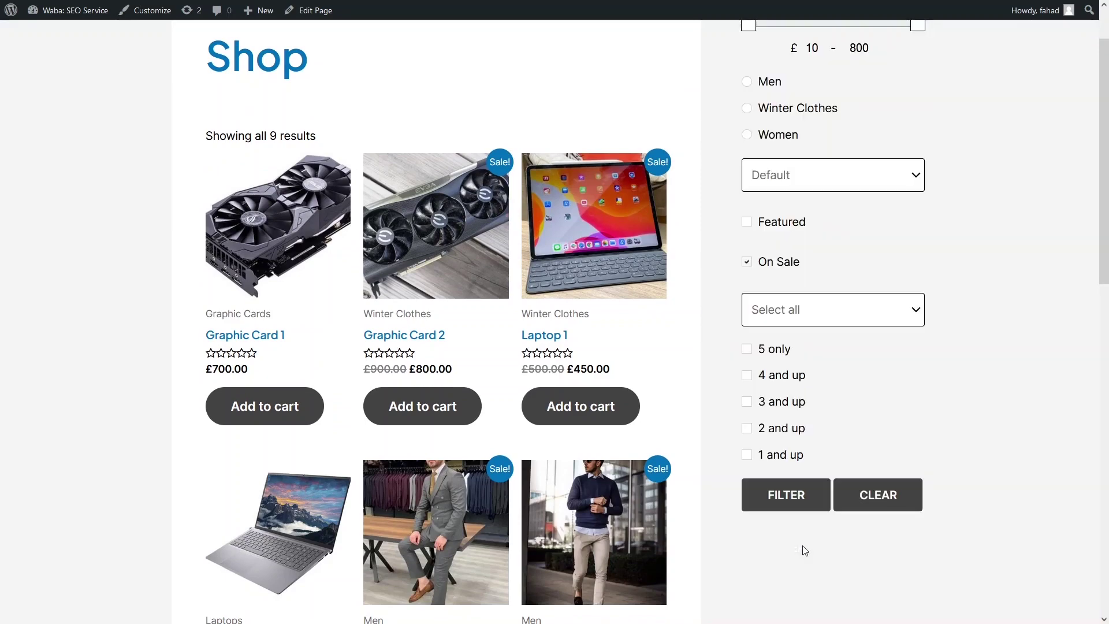
{"action": "left_click", "coordinate": [786, 496]}
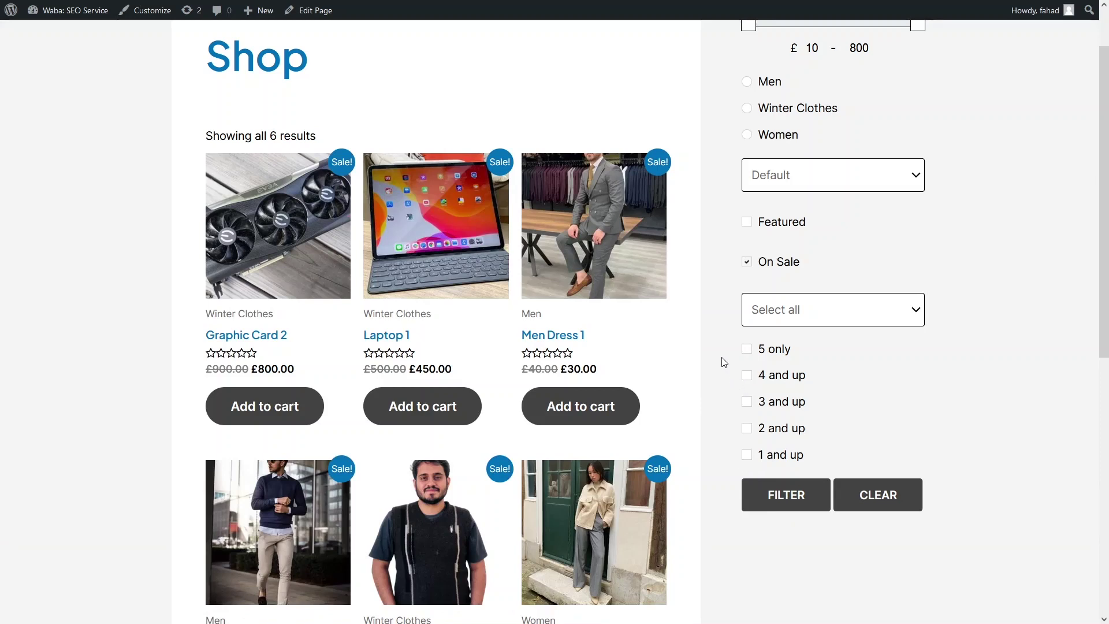
{"action": "left_click", "coordinate": [747, 261]}
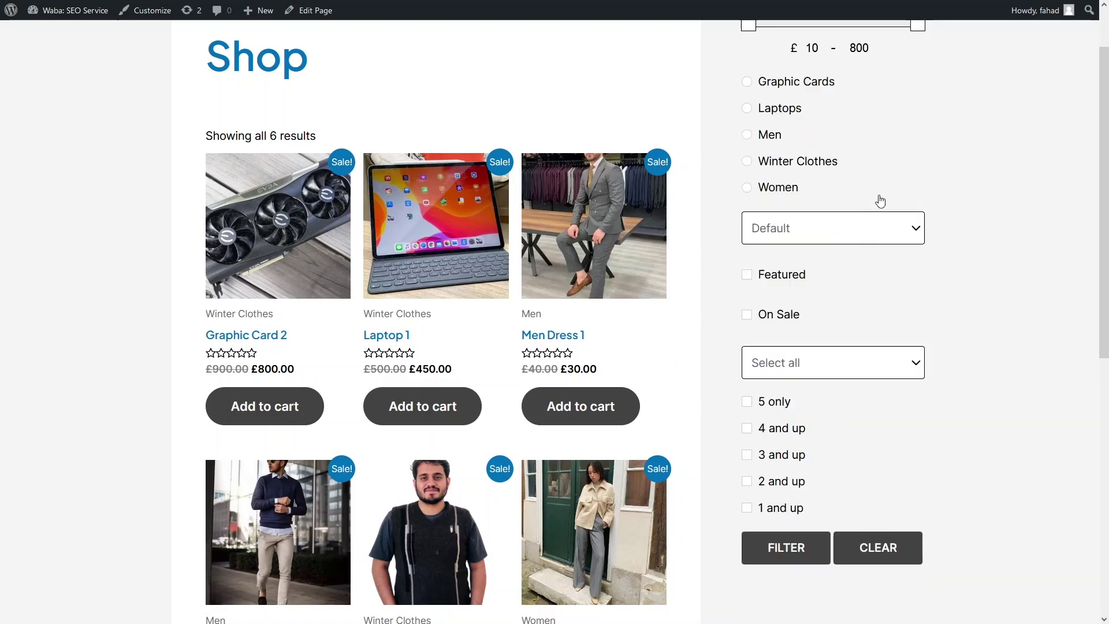
Step: Sort the products by Price: low to high and apply the filter
{"action": "left_click", "coordinate": [878, 231]}
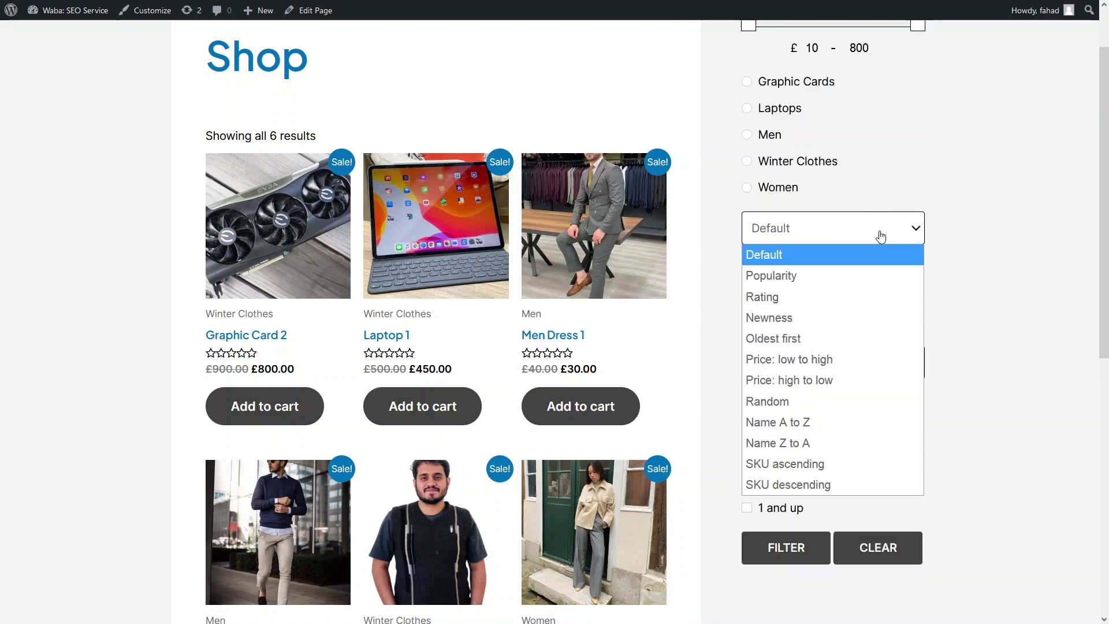
{"action": "left_click", "coordinate": [781, 364]}
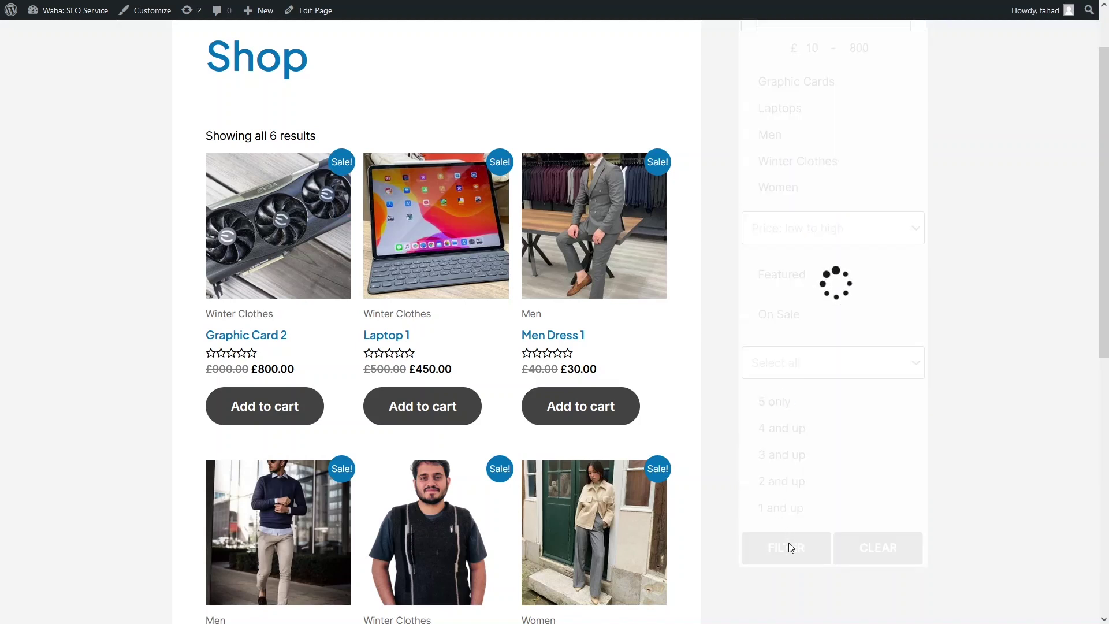
{"action": "left_click", "coordinate": [789, 556]}
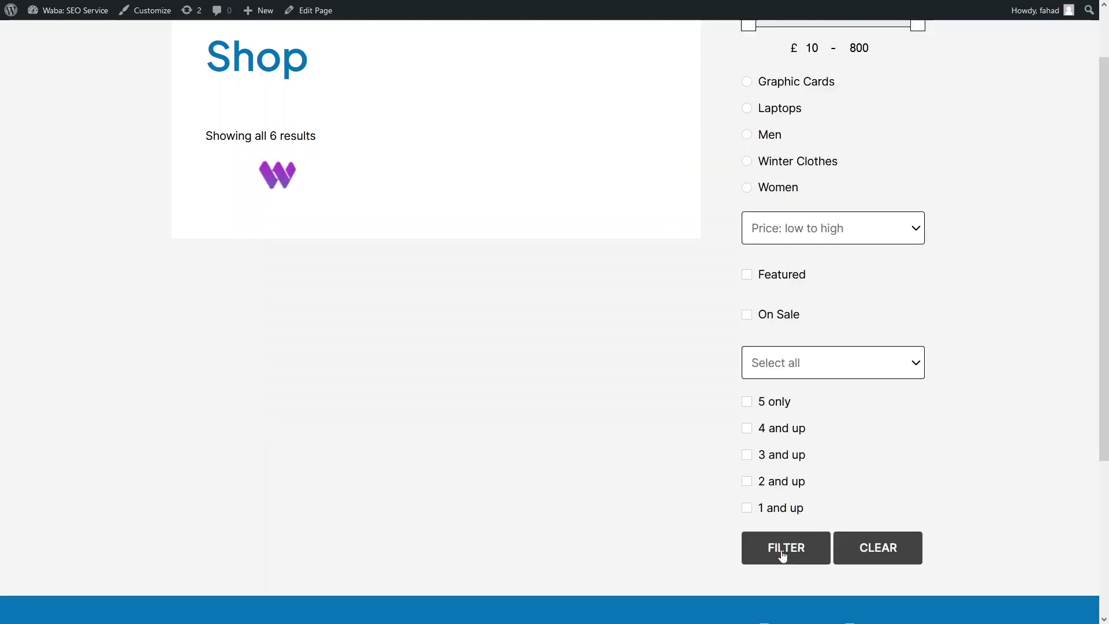
{"action": "scroll", "coordinate": [509, 321], "scroll_direction": "down", "scroll_amount": 2}
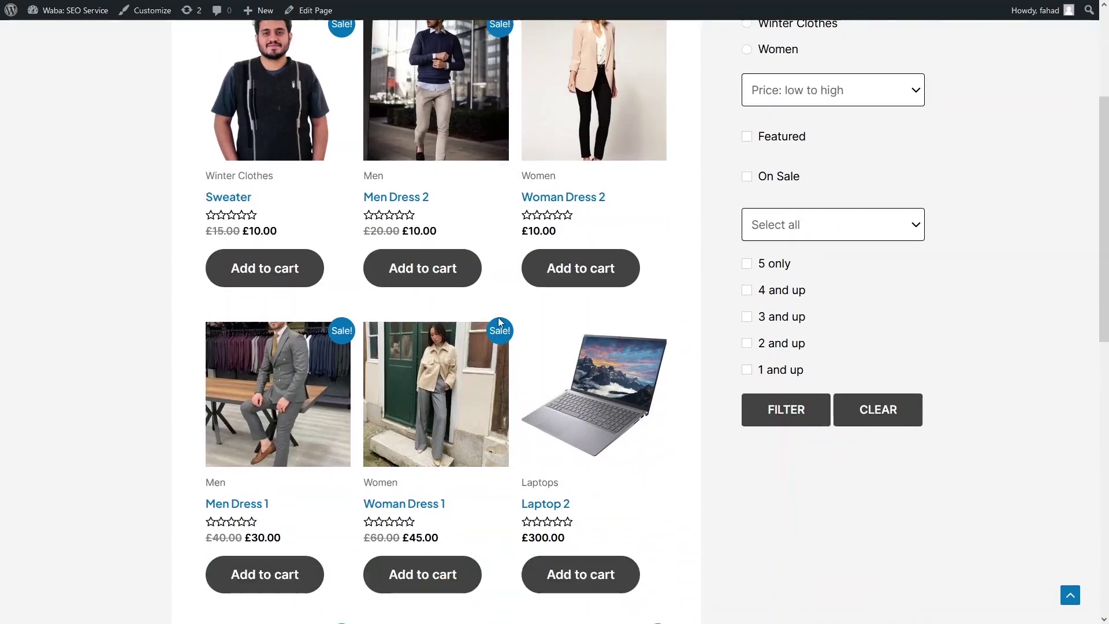
{"action": "scroll", "coordinate": [514, 286], "scroll_direction": "up", "scroll_amount": 1}
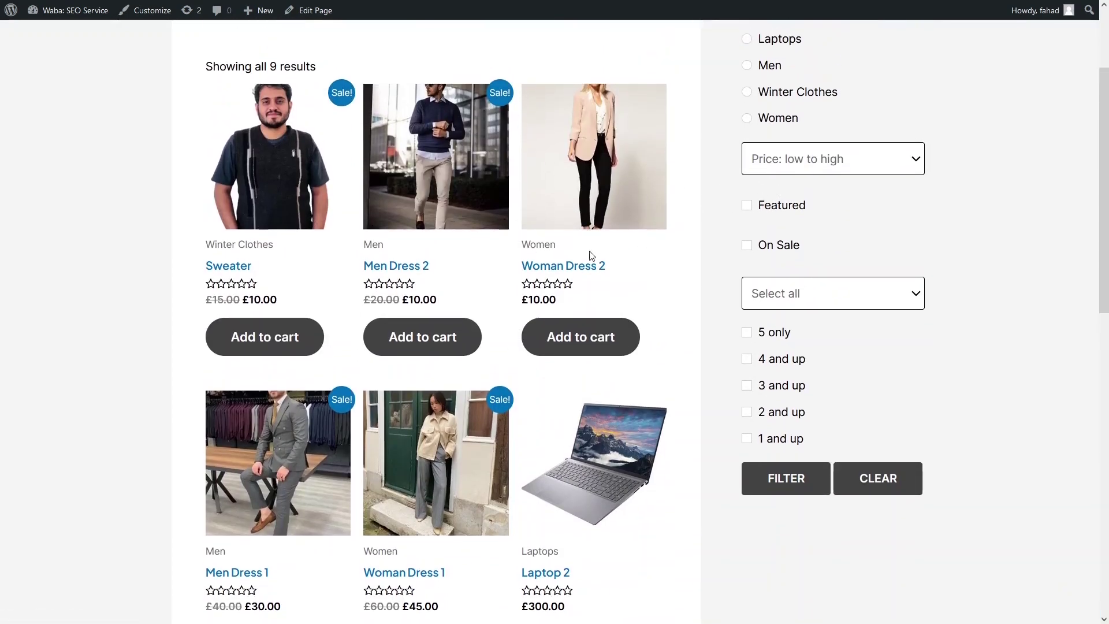
{"action": "scroll", "coordinate": [644, 309], "scroll_direction": "down", "scroll_amount": 2}
{"action": "scroll", "coordinate": [645, 311], "scroll_direction": "up", "scroll_amount": 4}
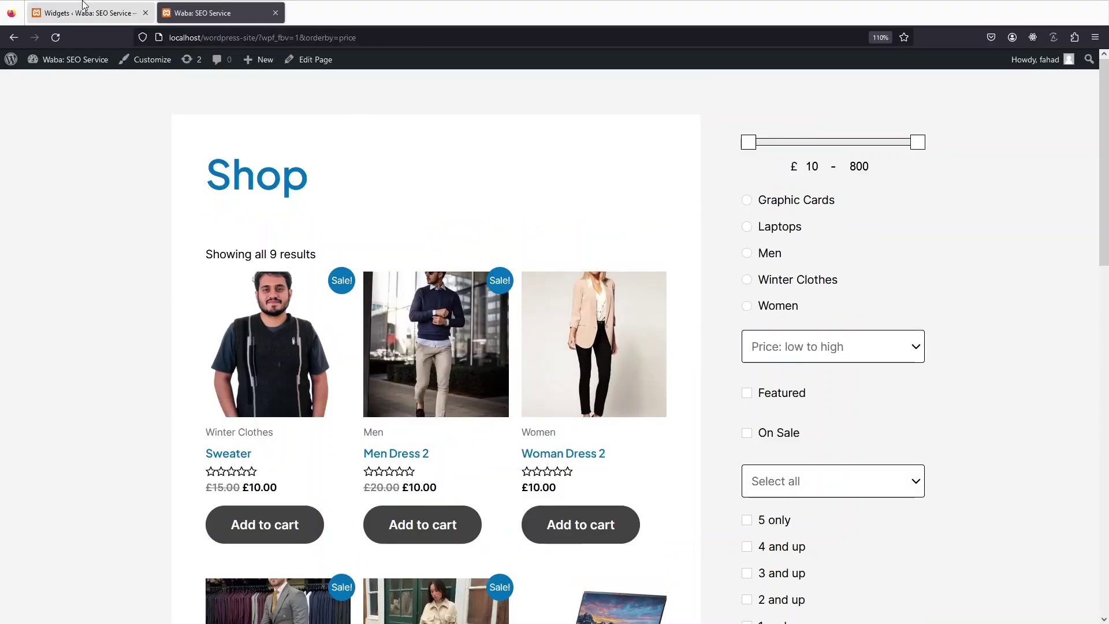
Step: Turn off Automatically Update The Filter in the Product Filter's button options and save the filter
{"action": "left_click", "coordinate": [83, 6]}
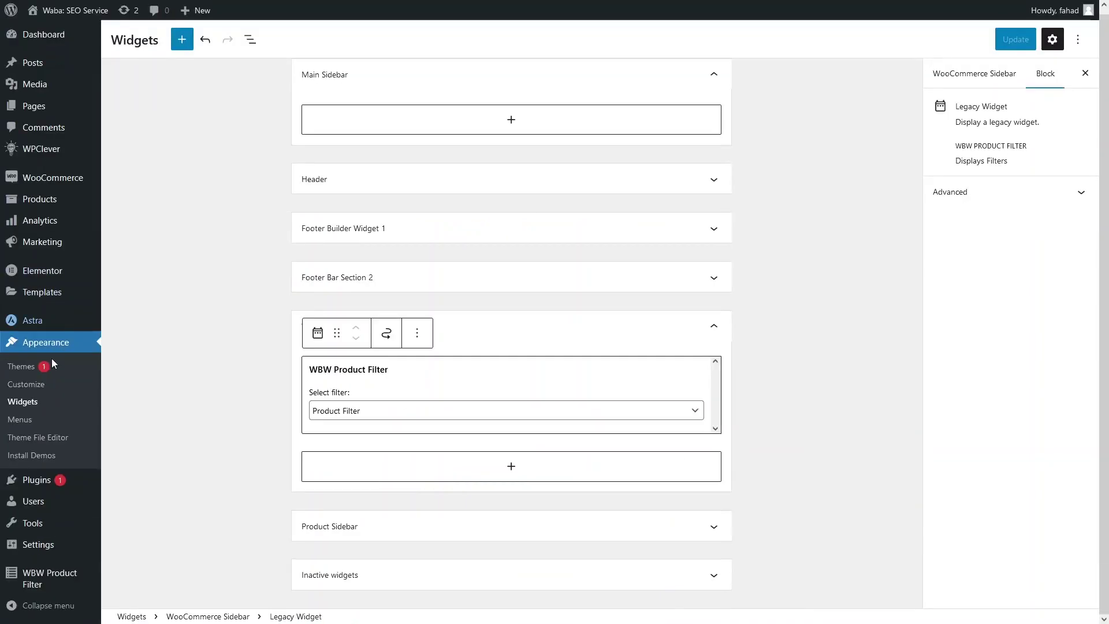
{"action": "left_click", "coordinate": [49, 578]}
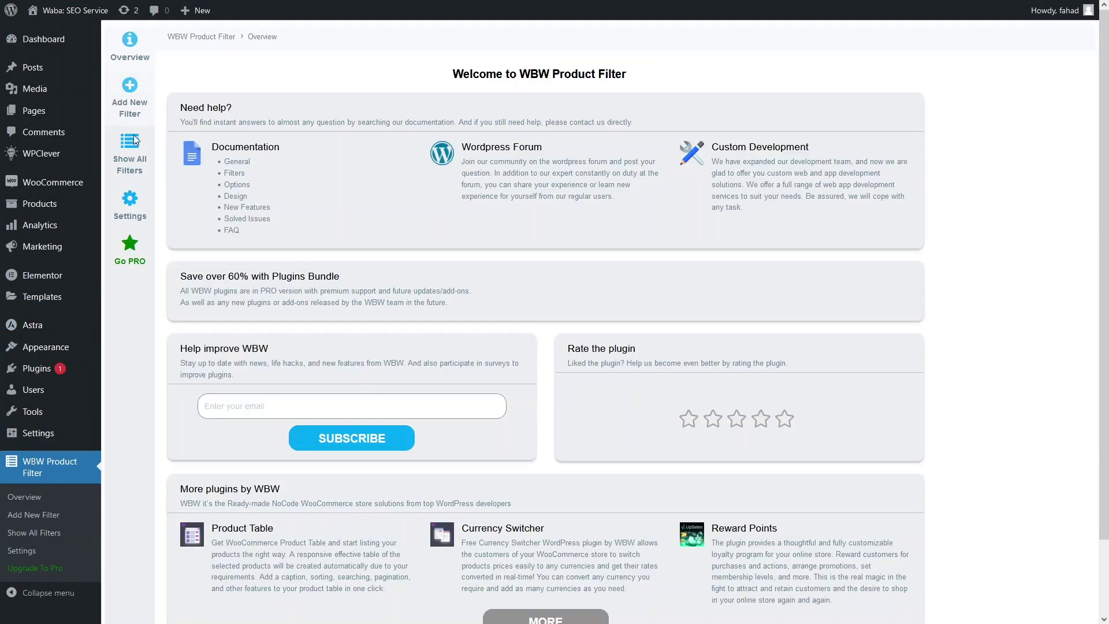
{"action": "left_click", "coordinate": [163, 171]}
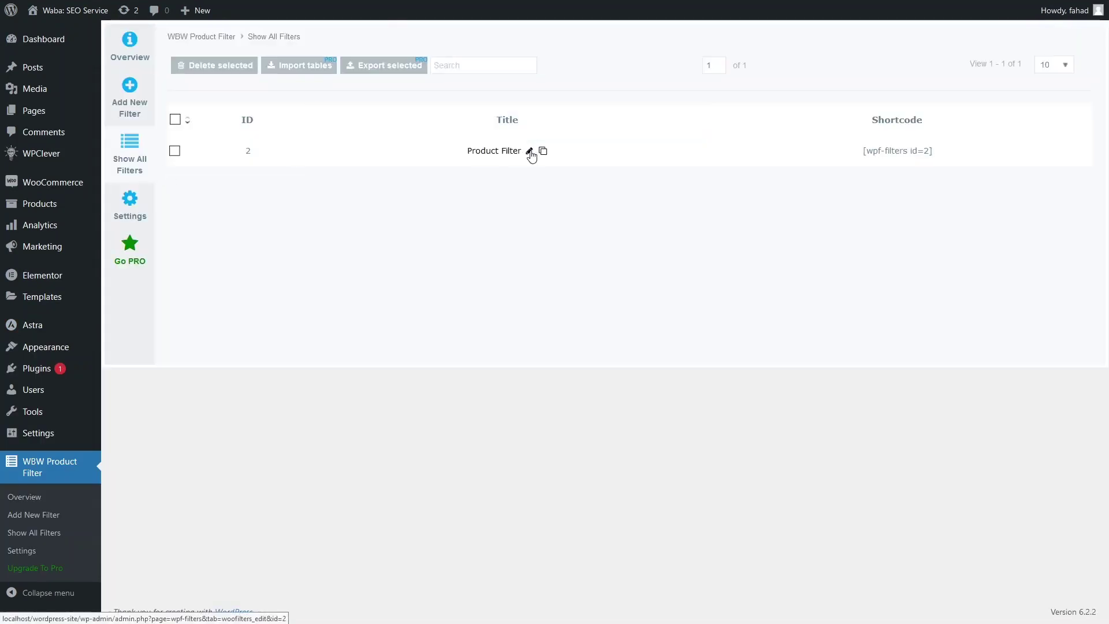
{"action": "left_click", "coordinate": [530, 154]}
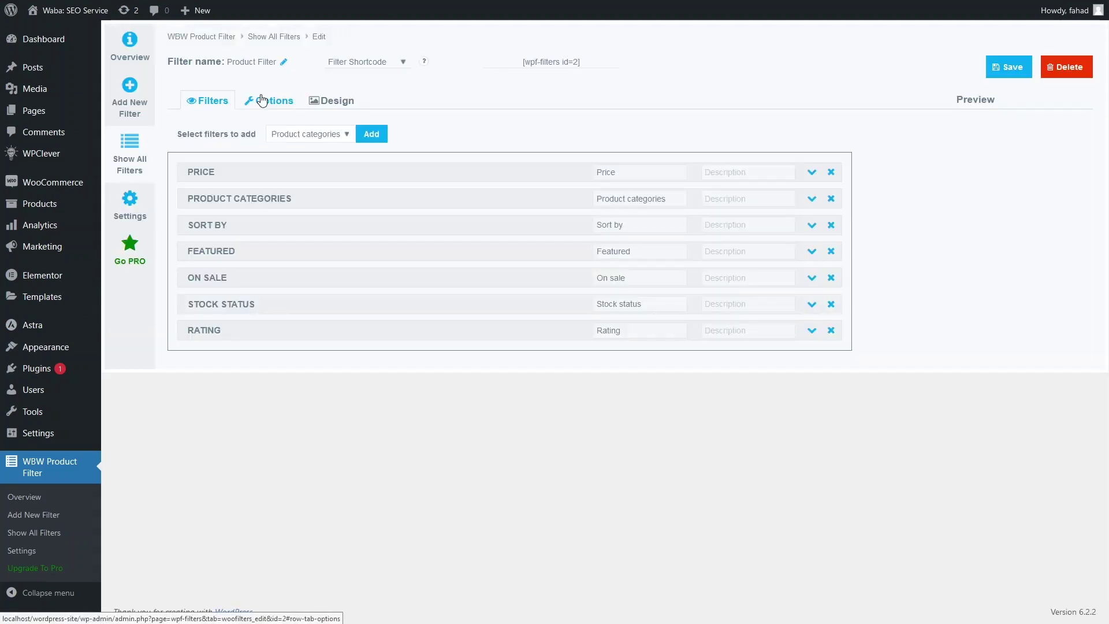
{"action": "left_click", "coordinate": [266, 100]}
{"action": "left_click", "coordinate": [219, 132]}
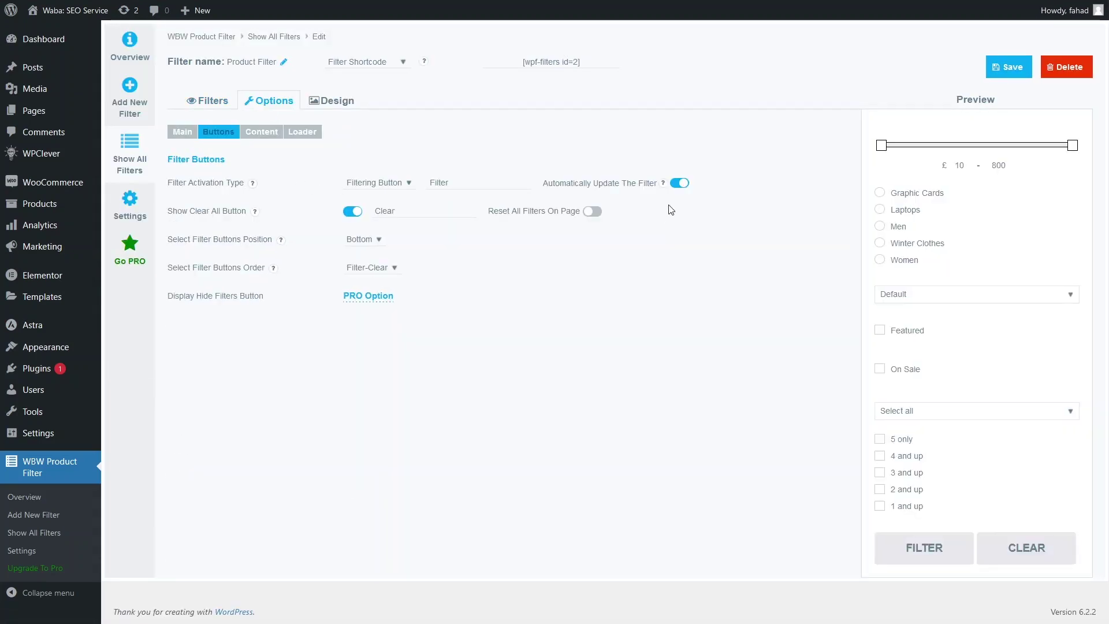
{"action": "left_click", "coordinate": [680, 183]}
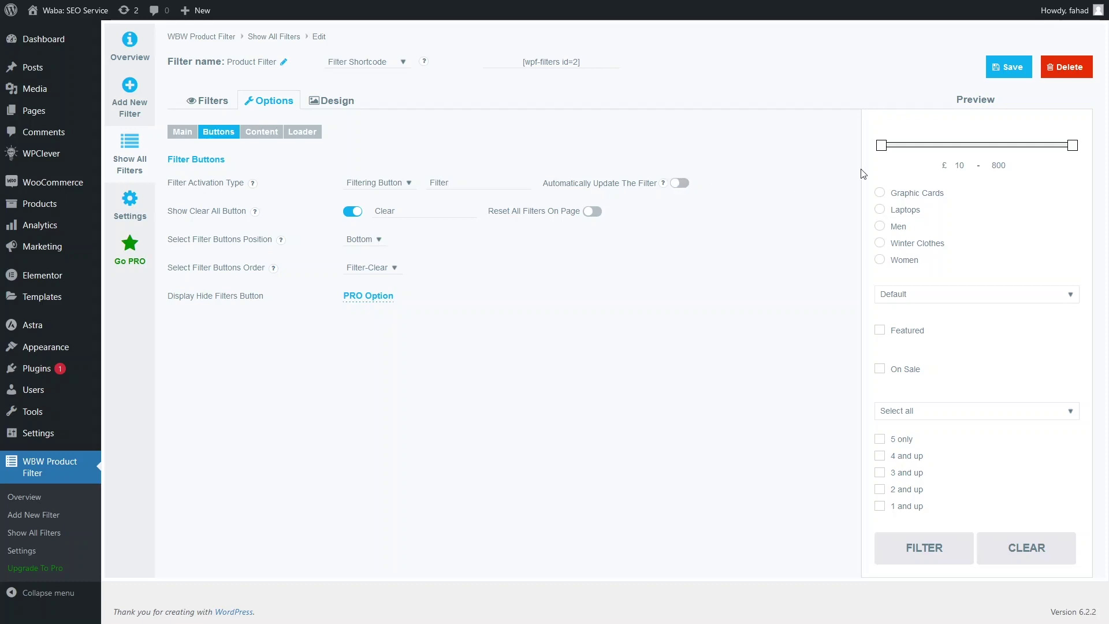
{"action": "left_click", "coordinate": [1015, 71]}
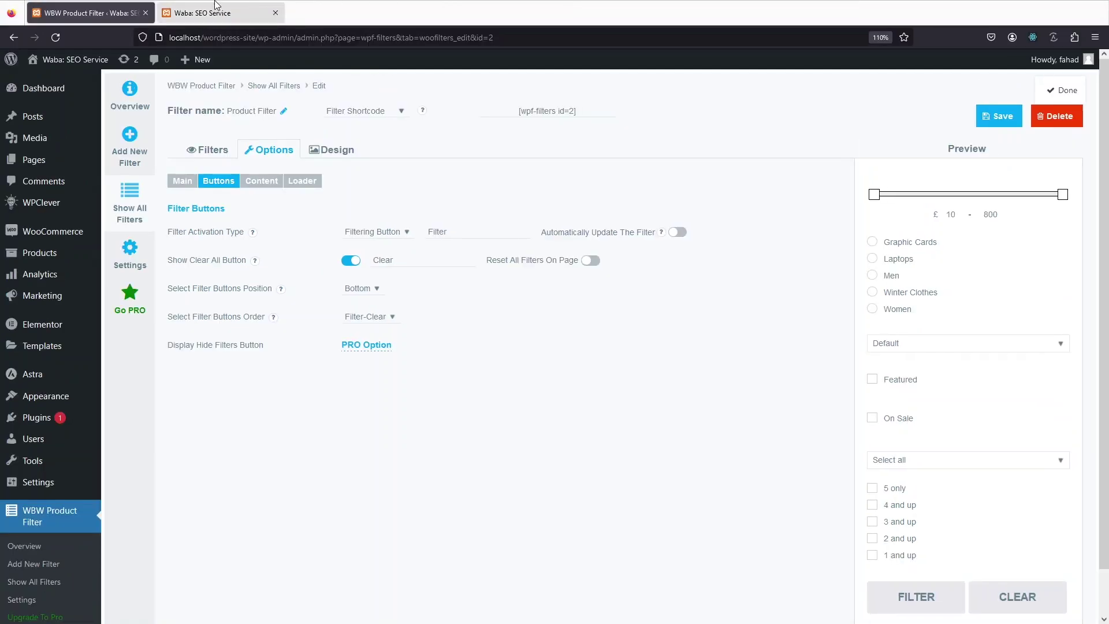
{"action": "left_click", "coordinate": [214, 4]}
Step: Apply the Graphic Cards category filter to show Graphic Card 1 (£700.00), then select Laptops without applying
{"action": "scroll", "coordinate": [720, 372], "scroll_direction": "down", "scroll_amount": 3}
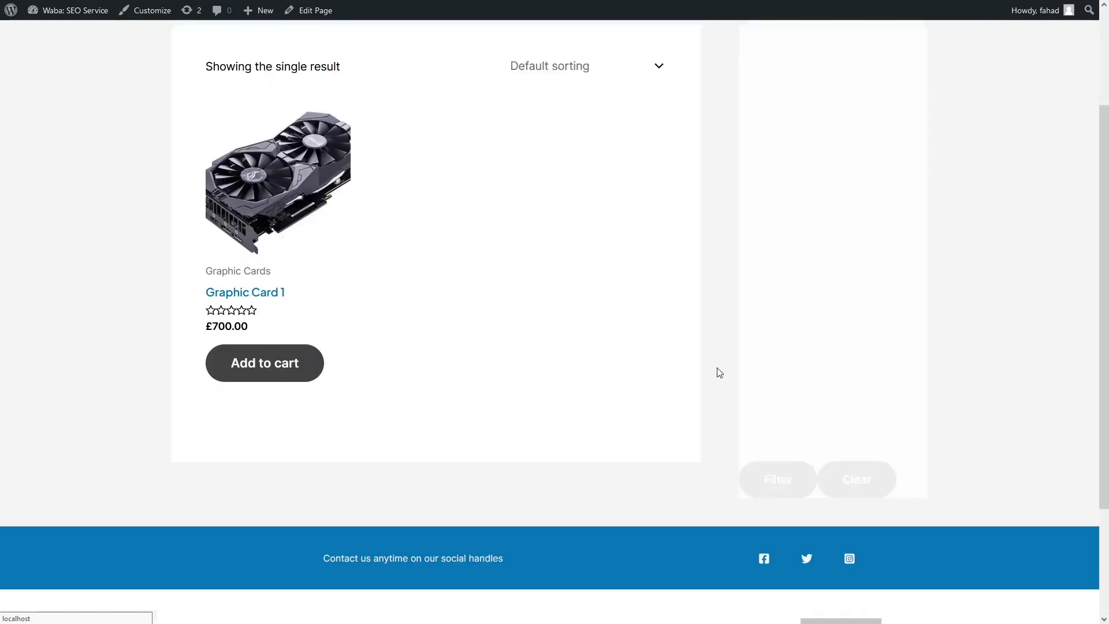
{"action": "scroll", "coordinate": [906, 346], "scroll_direction": "up", "scroll_amount": 2}
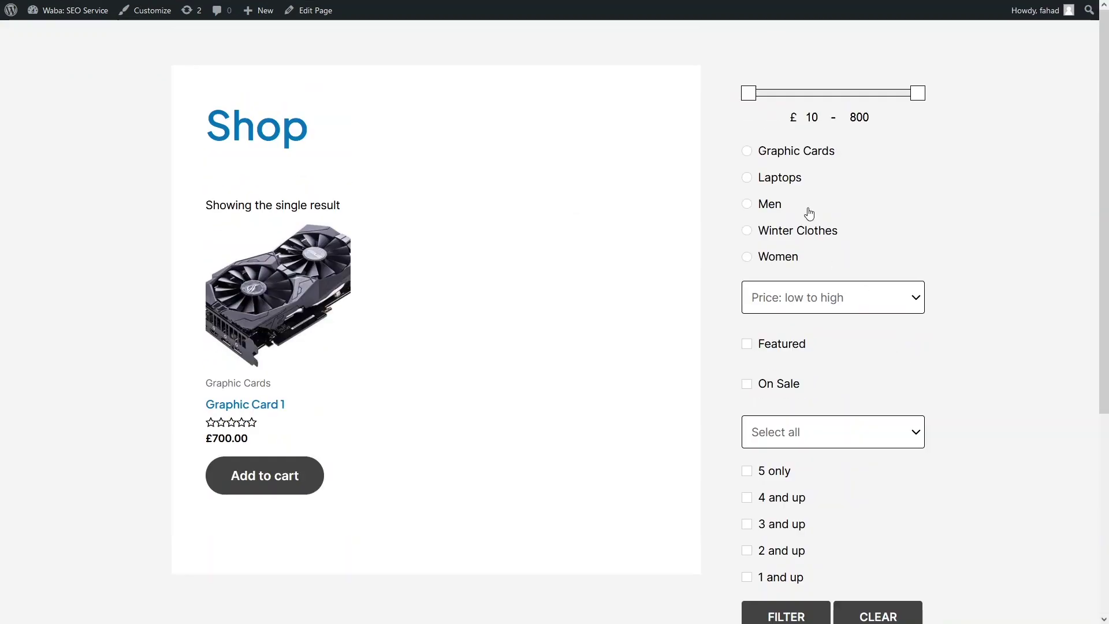
{"action": "left_click", "coordinate": [749, 153]}
{"action": "left_click", "coordinate": [786, 614]}
{"action": "left_click", "coordinate": [766, 190]}
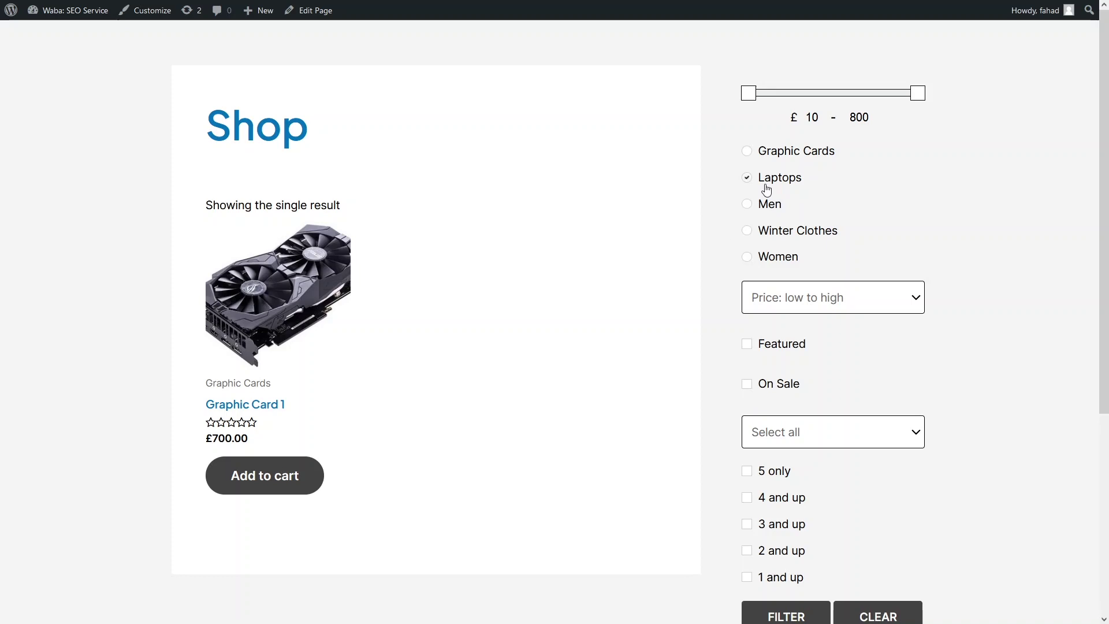